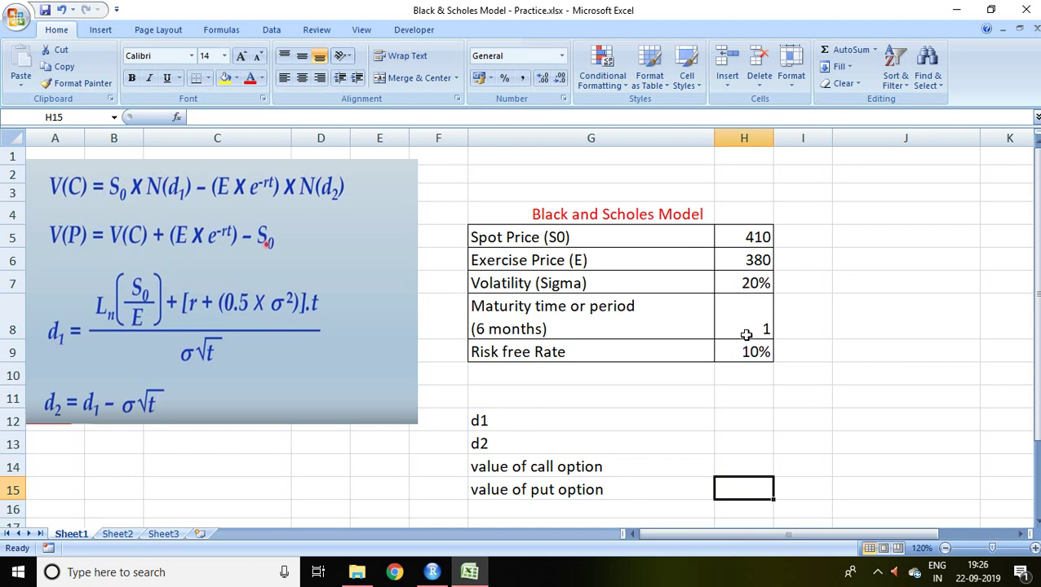
# - Delete the '(6 months)' note so G8 reads just 'Maturity time or period'
pyautogui.doubleClick(558, 329)
pyautogui.press('BackSpace')
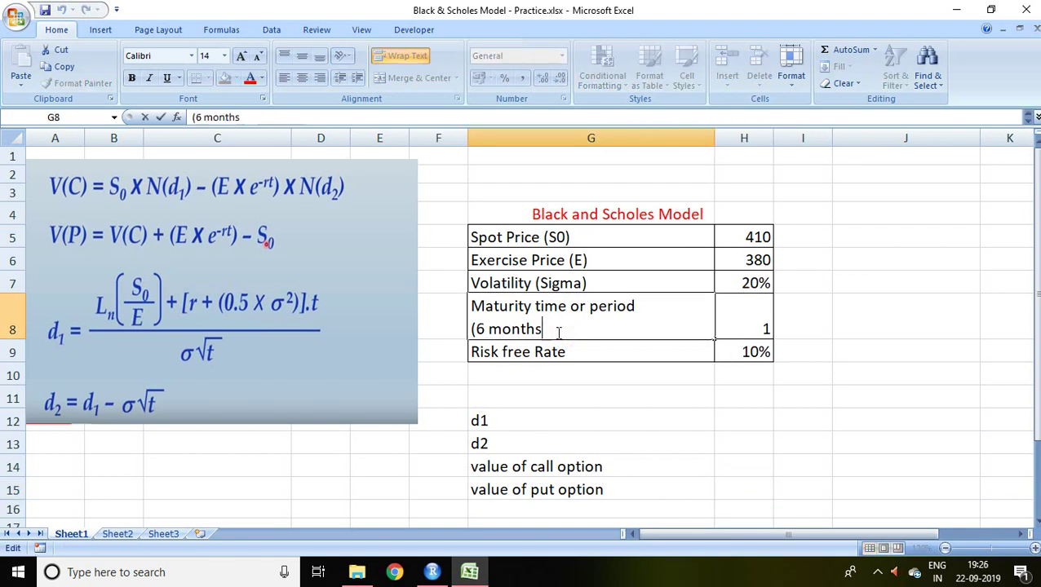
pyautogui.press('BackSpace')
pyautogui.press('BackSpace')
pyautogui.press('BackSpace')
pyautogui.press('BackSpace')
pyautogui.press('BackSpace')
pyautogui.press('BackSpace')
pyautogui.press('BackSpace')
pyautogui.press('BackSpace')
pyautogui.press('BackSpace')
pyautogui.press('BackSpace')
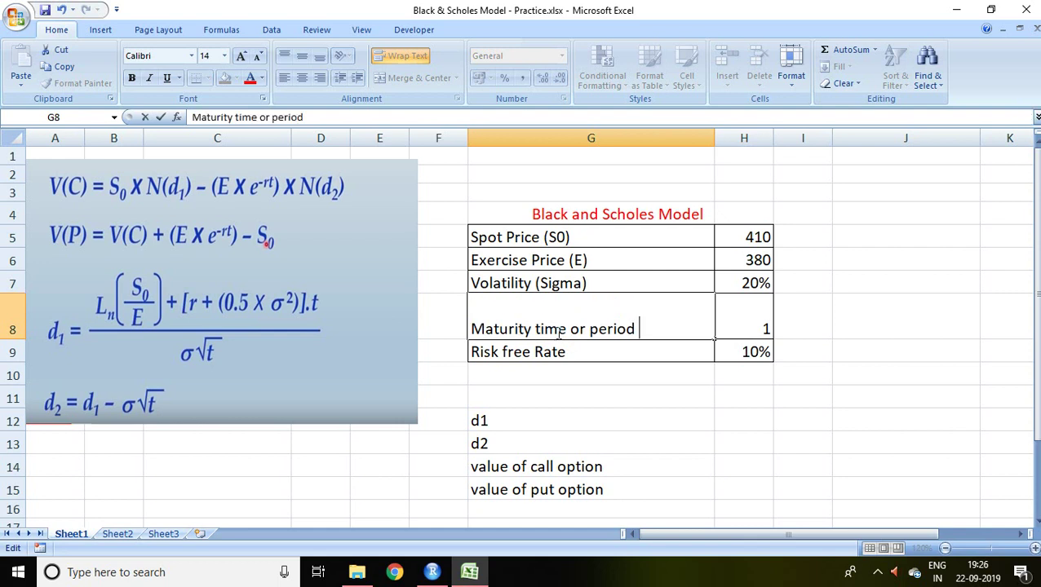
pyautogui.click(716, 412)
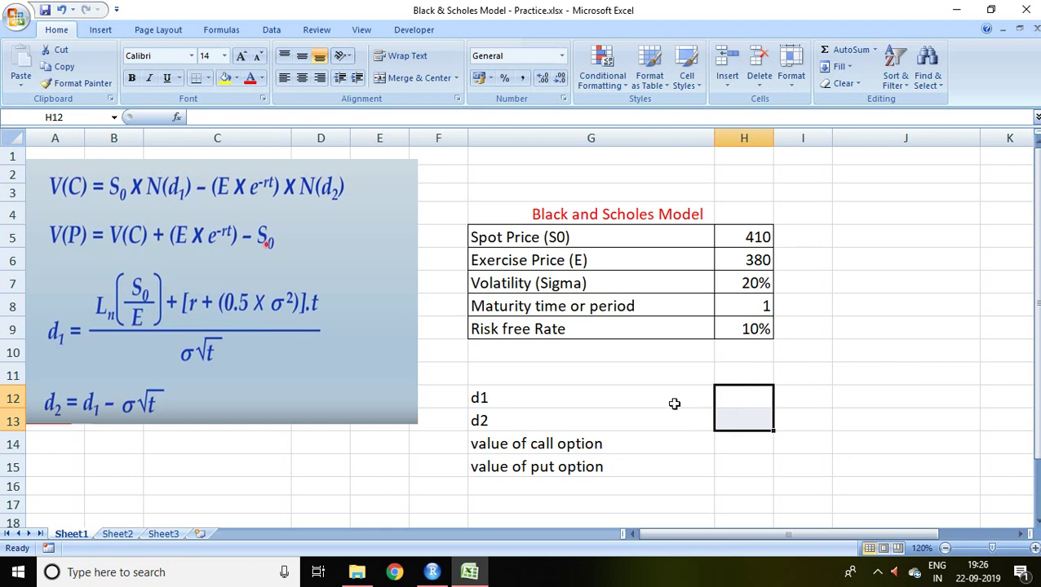
pyautogui.click(750, 394)
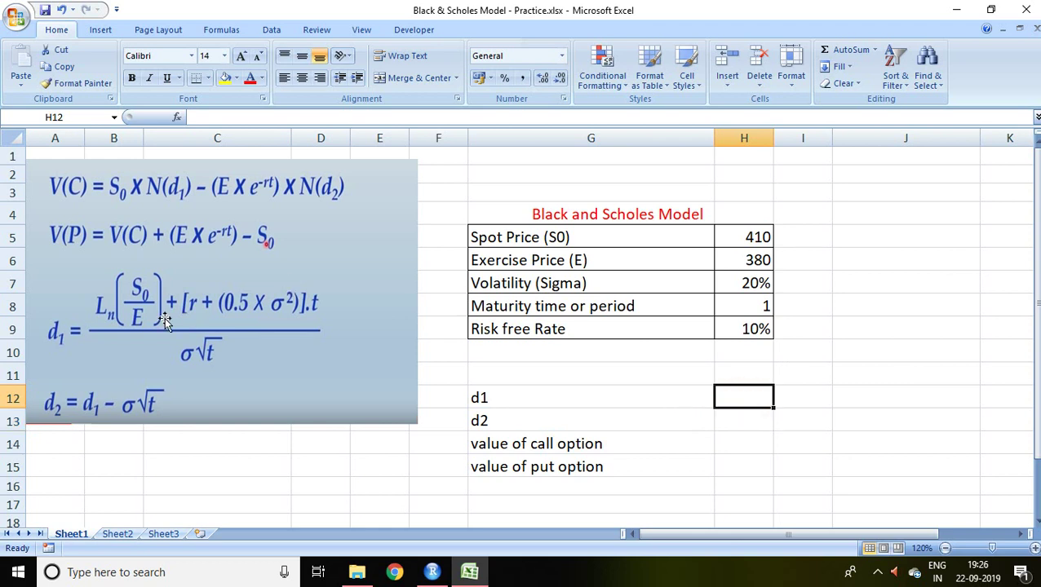
# - Begin the d1 formula in H12 with LN(H5/H6) plus the risk-free rate H9
pyautogui.write('=')
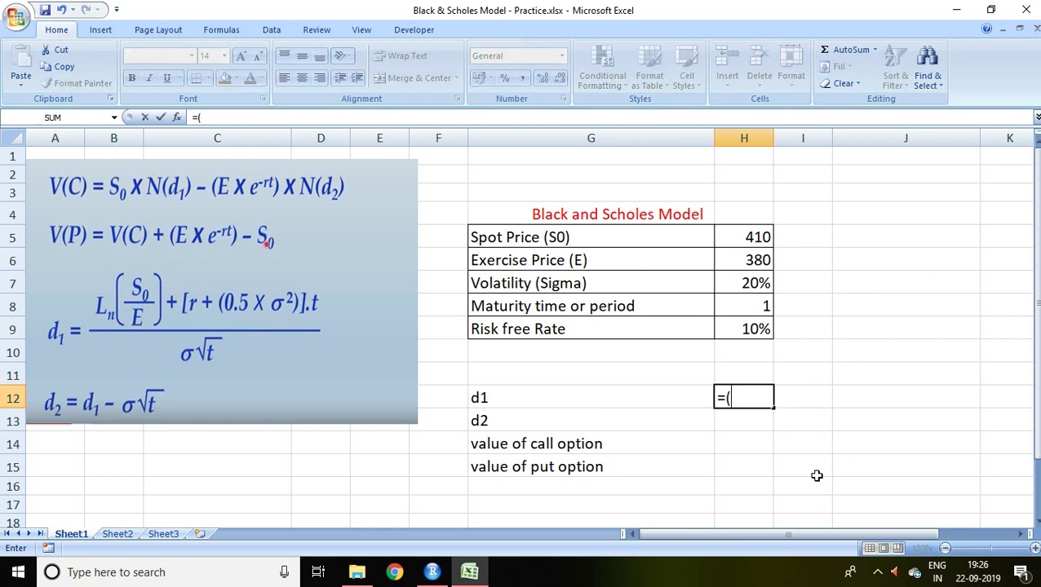
pyautogui.write('(ln')
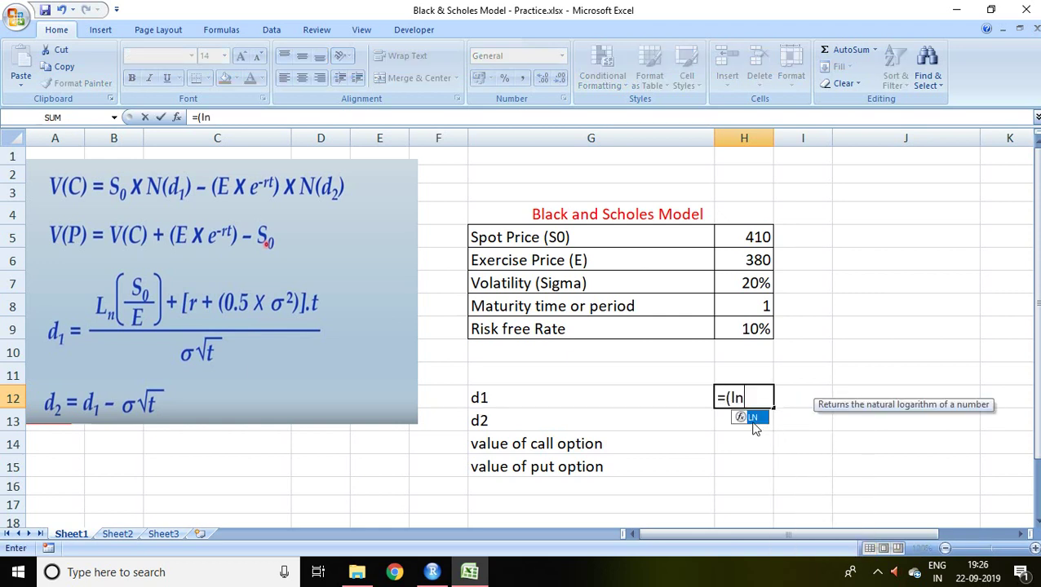
pyautogui.doubleClick(752, 423)
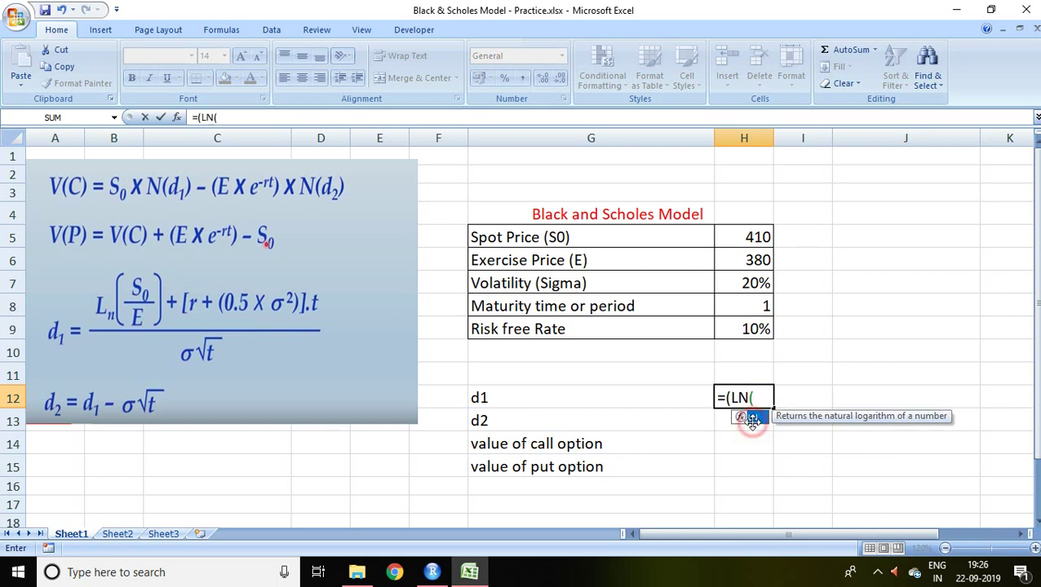
pyautogui.click(760, 239)
pyautogui.write('/')
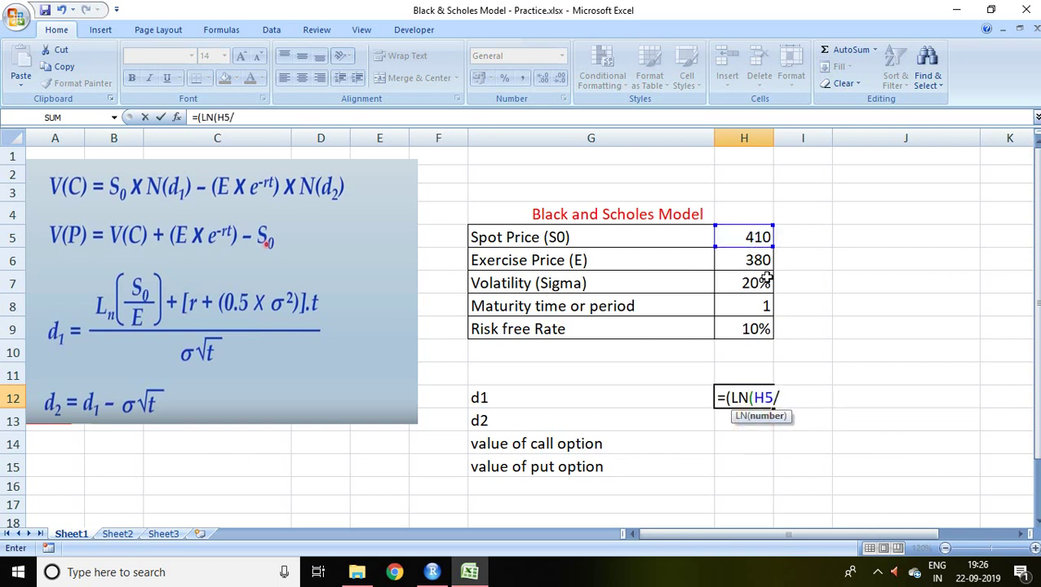
pyautogui.click(757, 260)
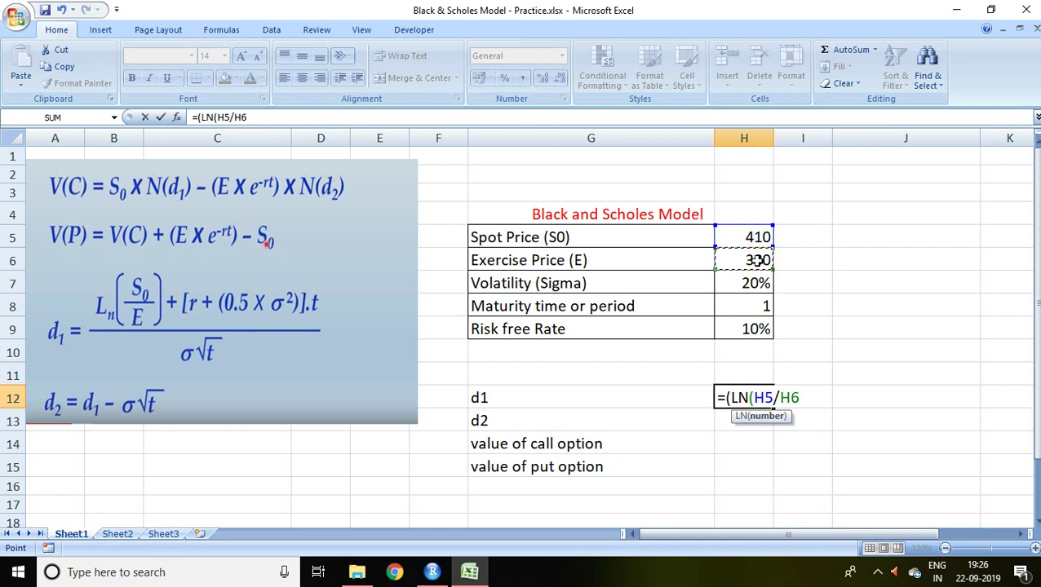
pyautogui.write(')')
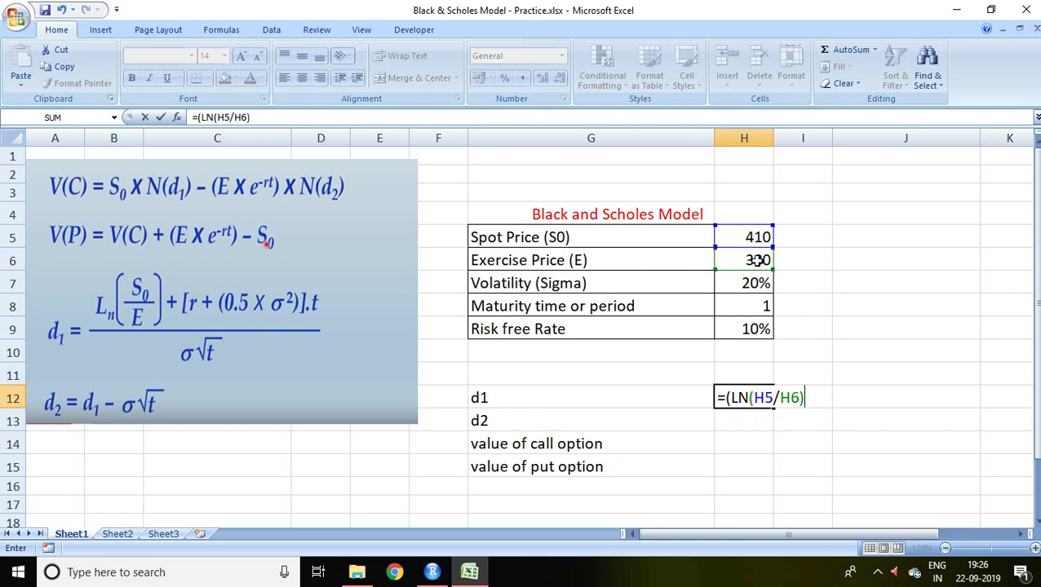
pyautogui.write('+(')
pyautogui.click(736, 327)
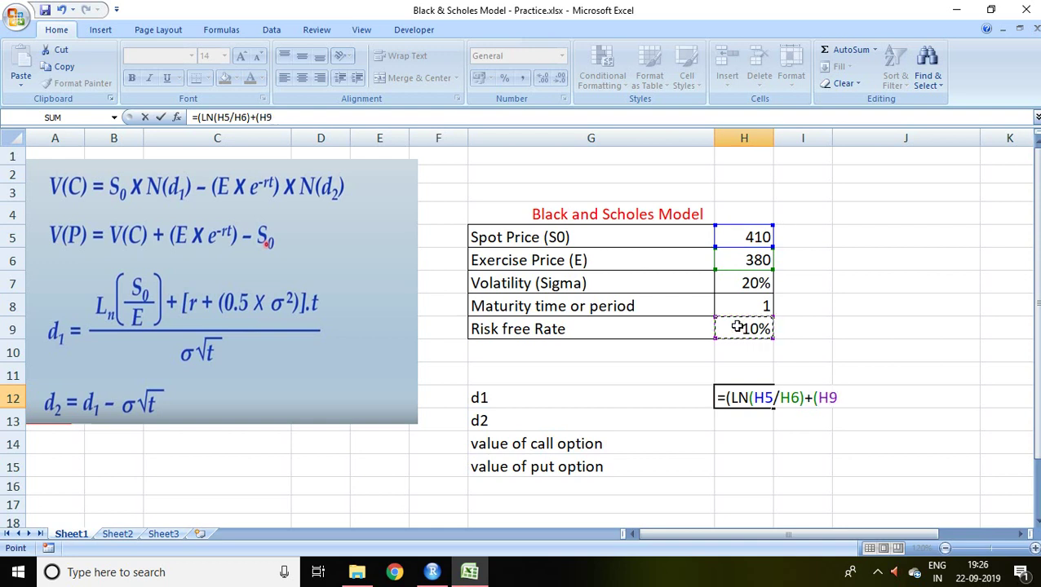
pyautogui.write('+')
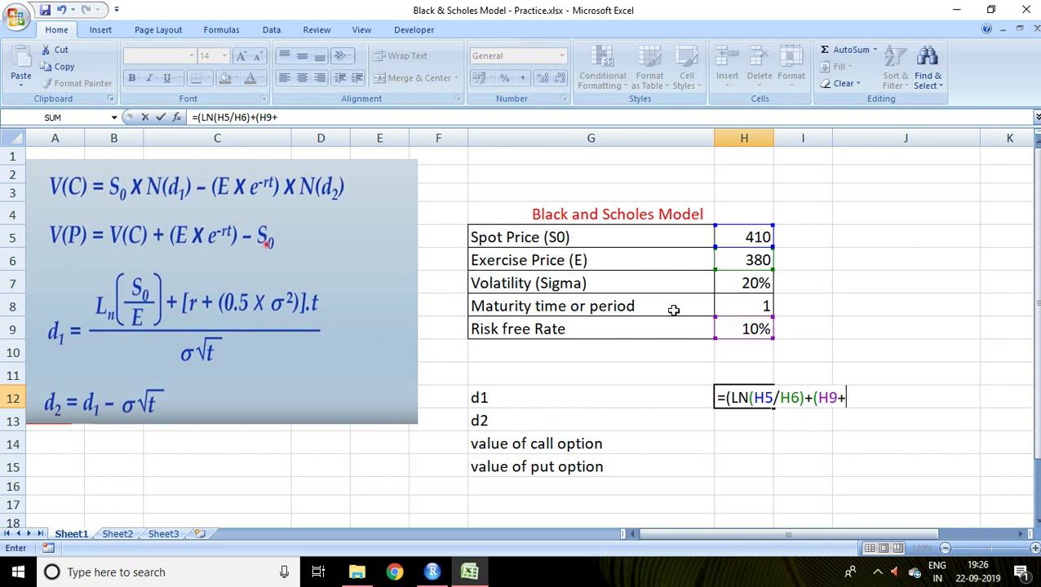
# - Complete d1 with H7^2/2, times H8, divided by H7*SQRT(H8)
pyautogui.click(748, 283)
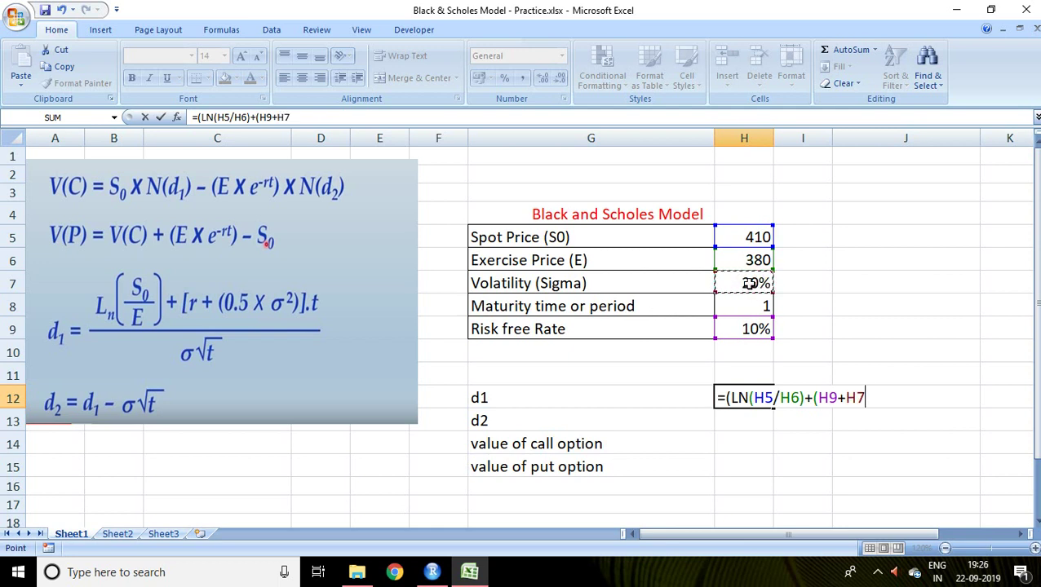
pyautogui.write('^2/2)*')
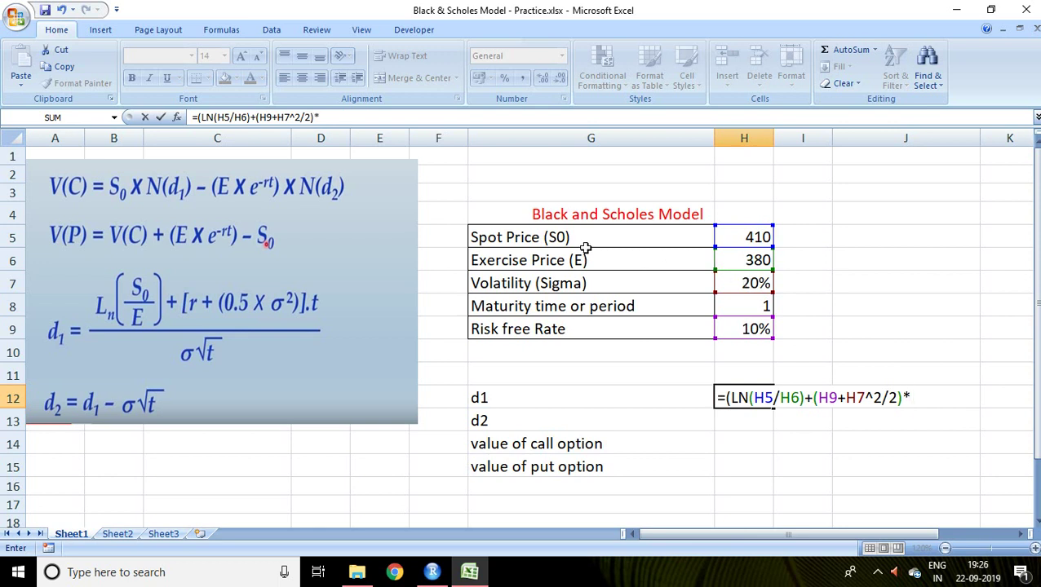
pyautogui.click(752, 306)
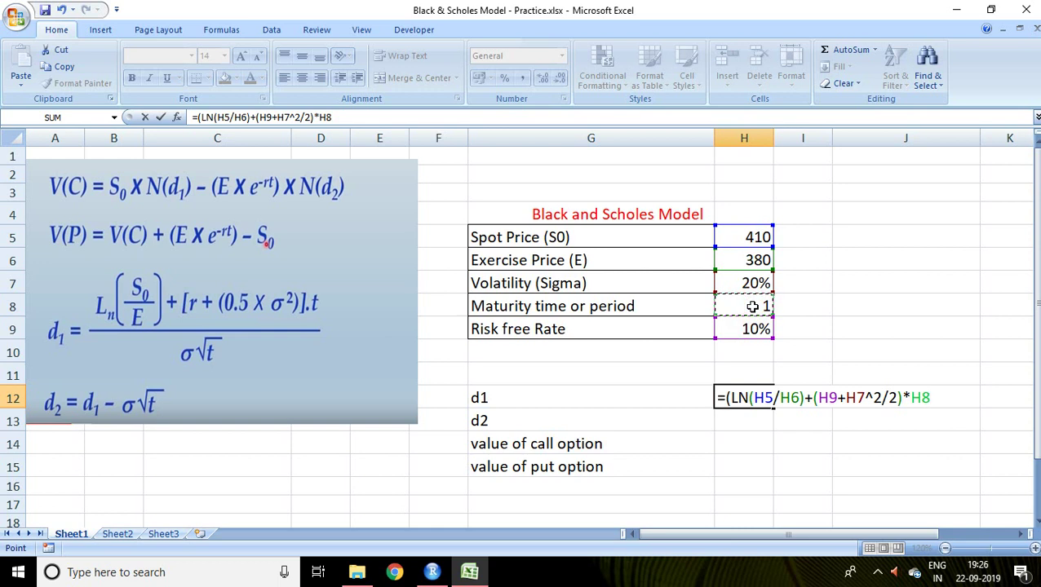
pyautogui.write('/')
pyautogui.click(754, 283)
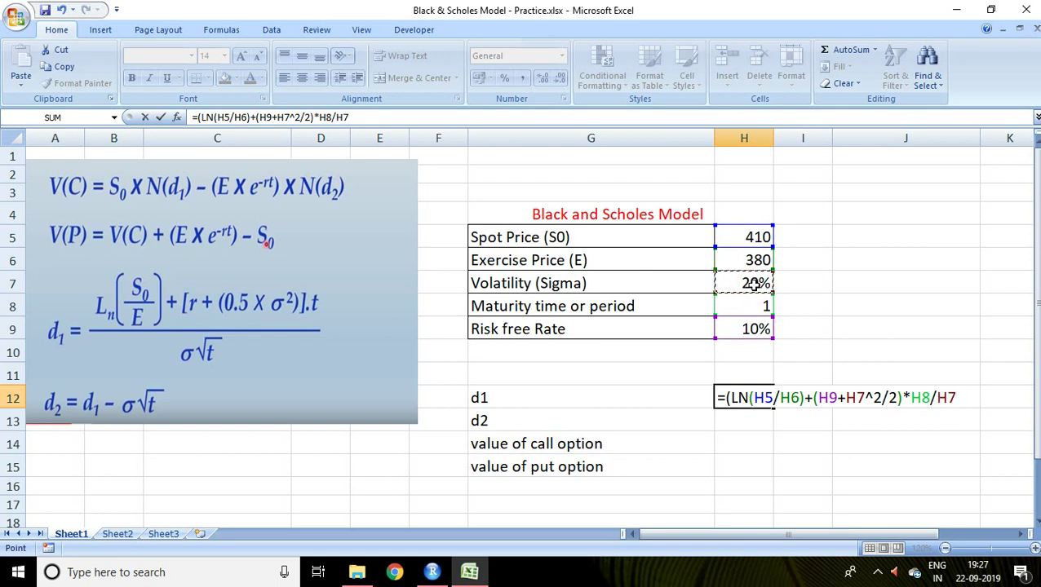
pyautogui.write('*sqr')
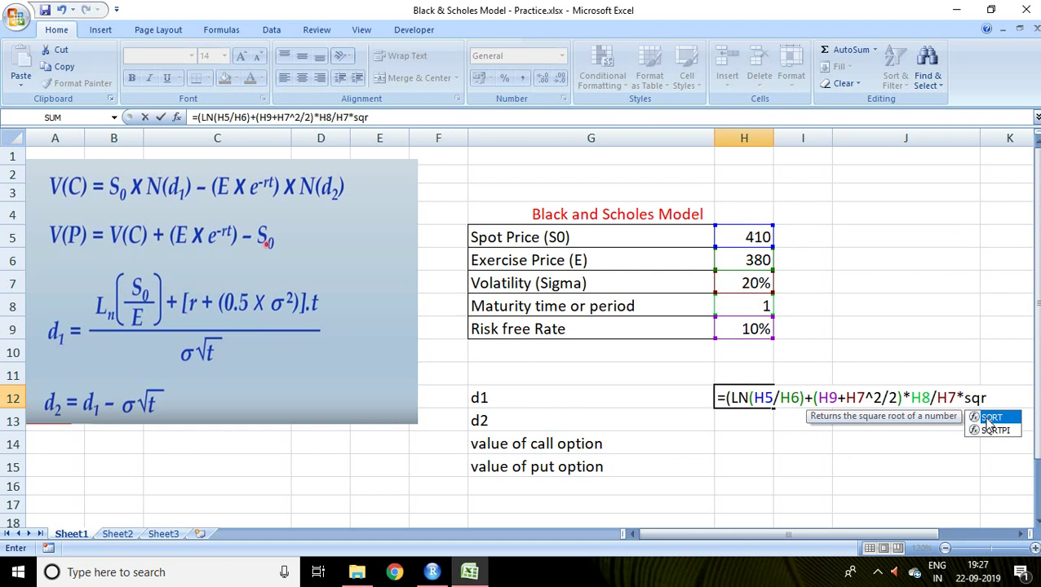
pyautogui.doubleClick(989, 419)
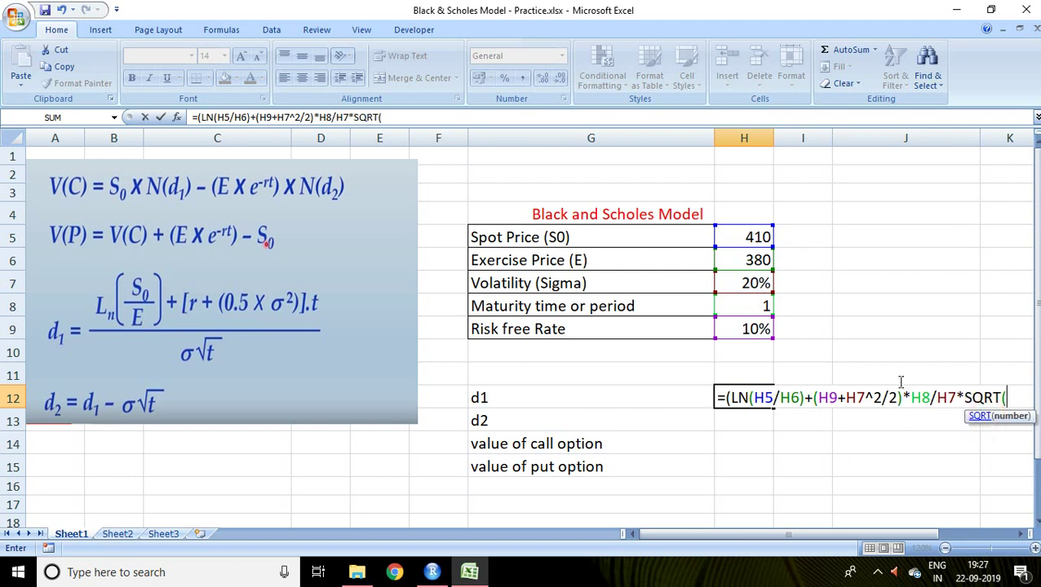
pyautogui.click(760, 307)
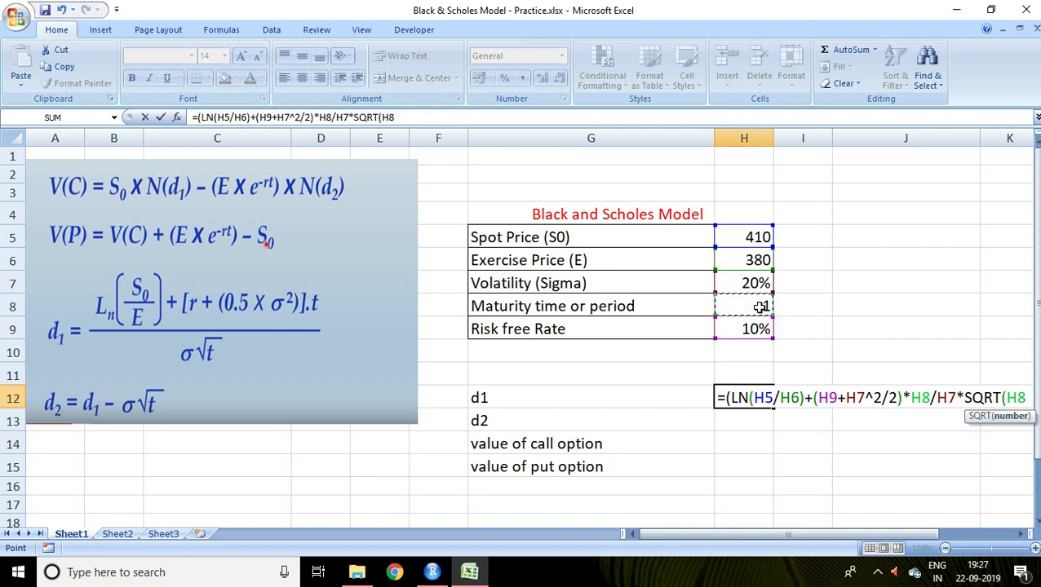
pyautogui.write(')')
# - Enter the d1 formula and accept Excel's suggested correction, giving 0.676
pyautogui.press('Return')
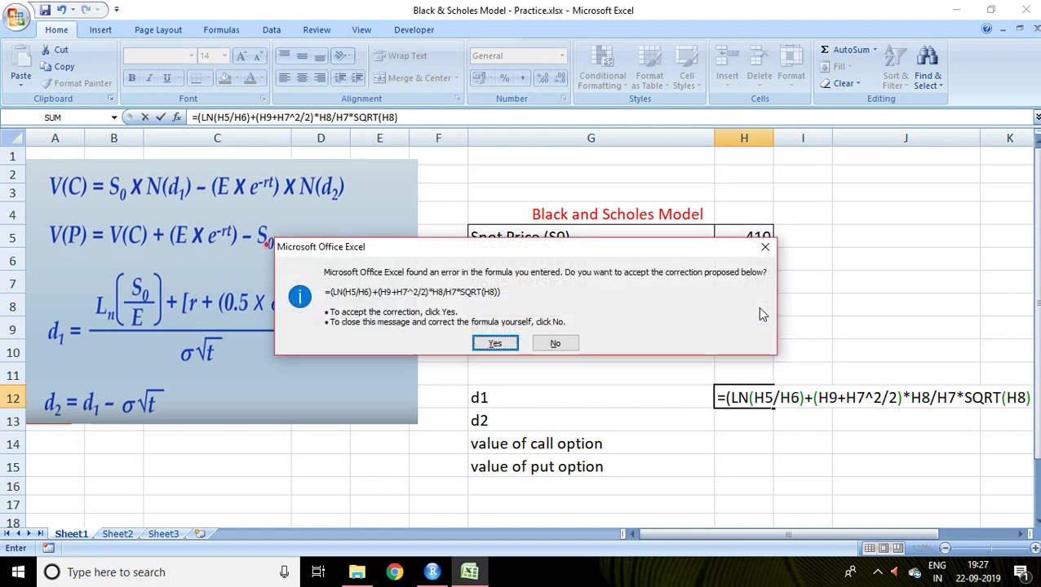
pyautogui.click(487, 344)
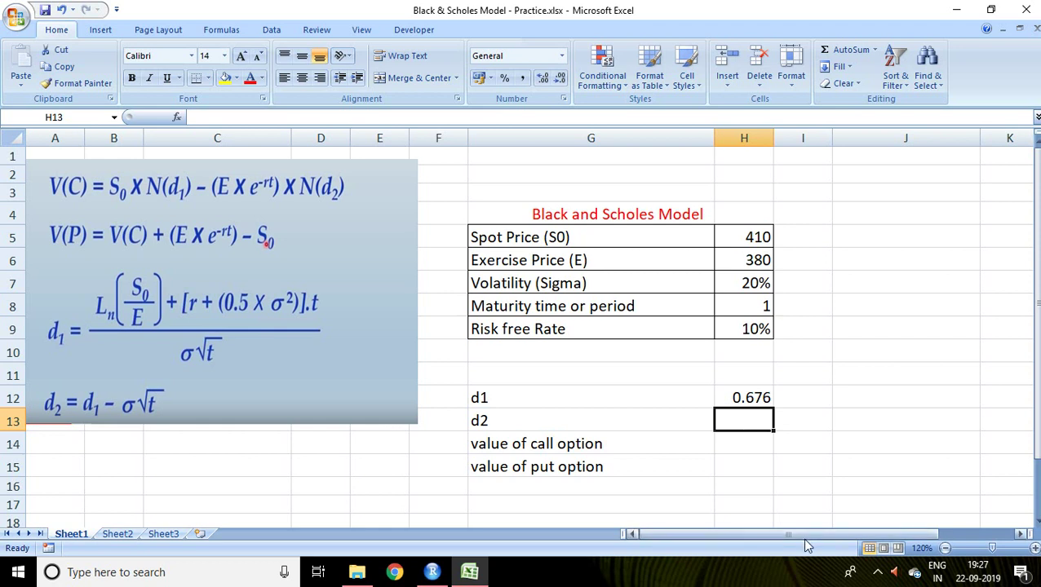
pyautogui.moveTo(802, 531); pyautogui.dragTo(829, 534)
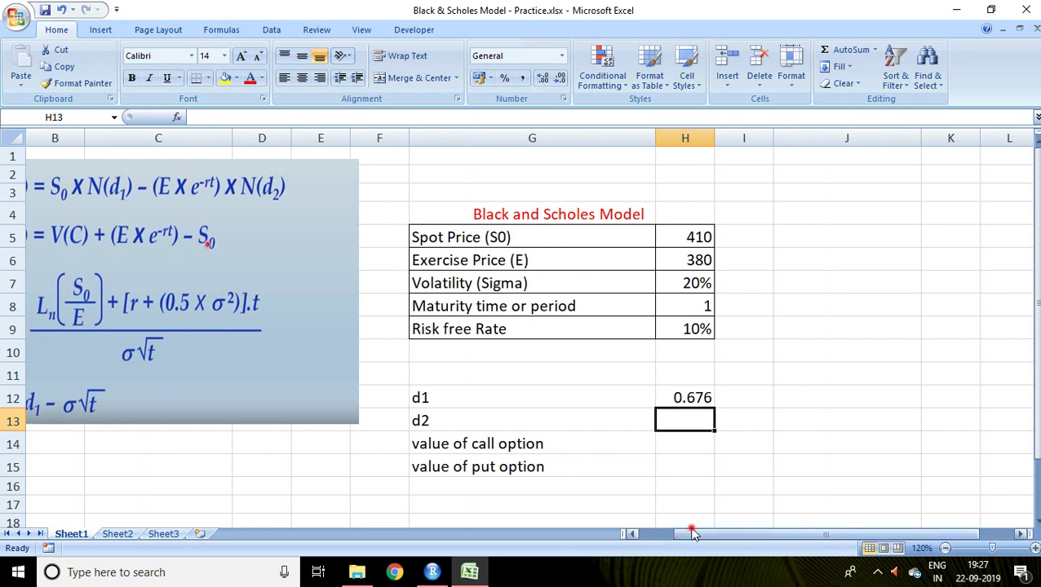
pyautogui.moveTo(690, 536); pyautogui.dragTo(665, 533)
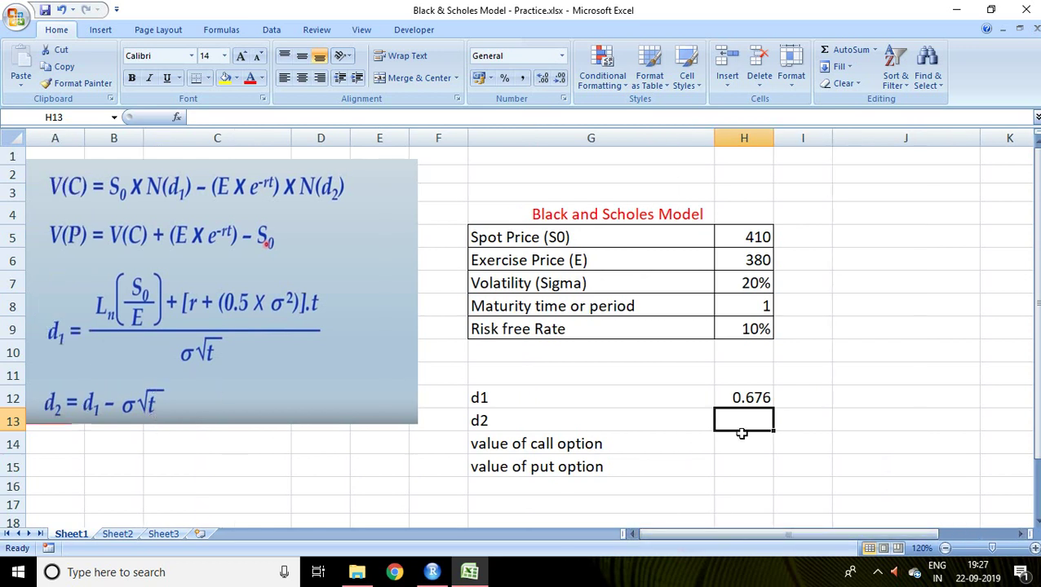
# - Enter =H12-H7*SQRT(H8) in H13 to compute d2
pyautogui.write('=')
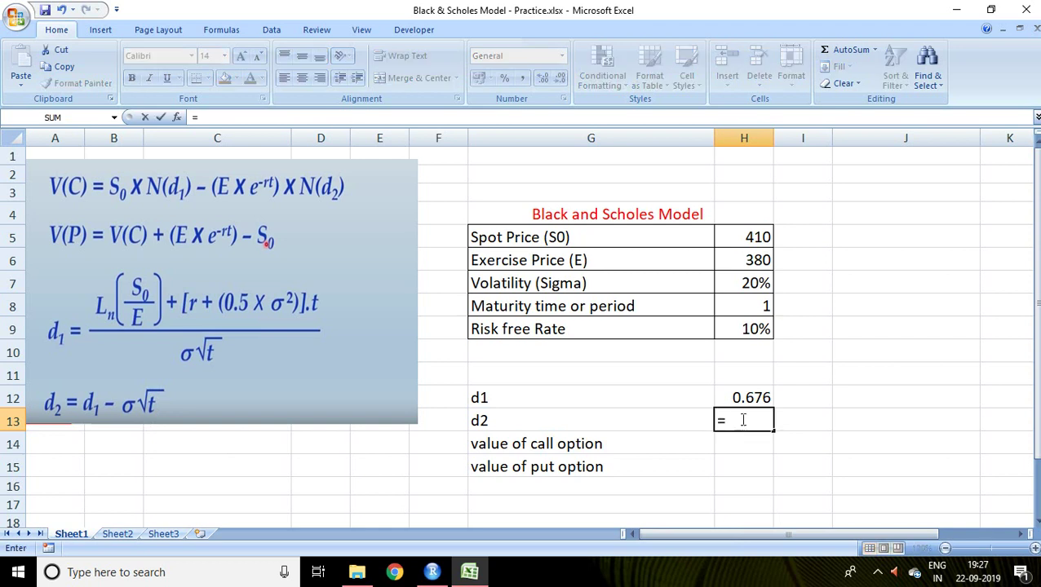
pyautogui.click(740, 394)
pyautogui.write('-')
pyautogui.click(743, 284)
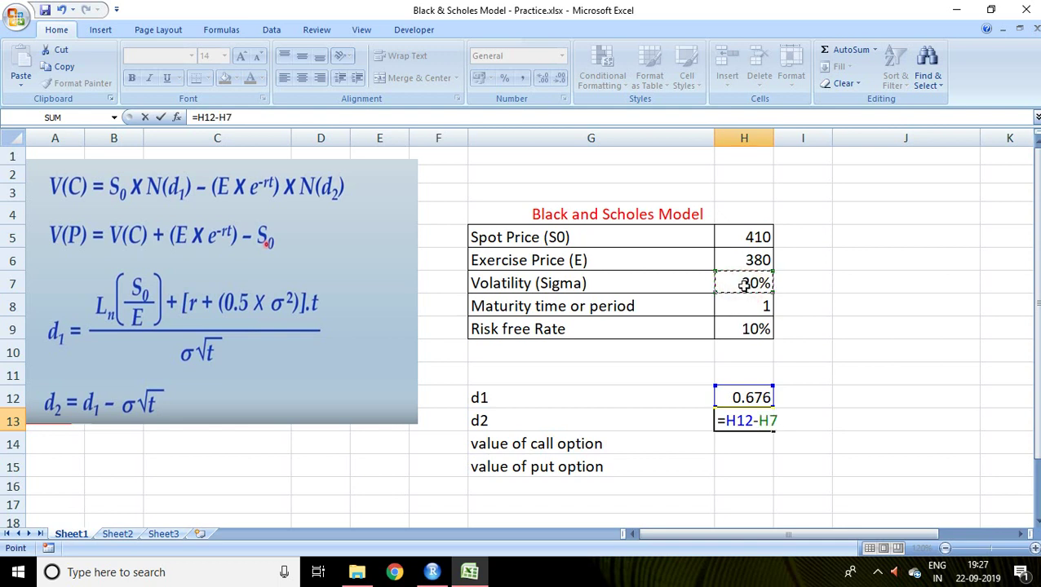
pyautogui.write('*s')
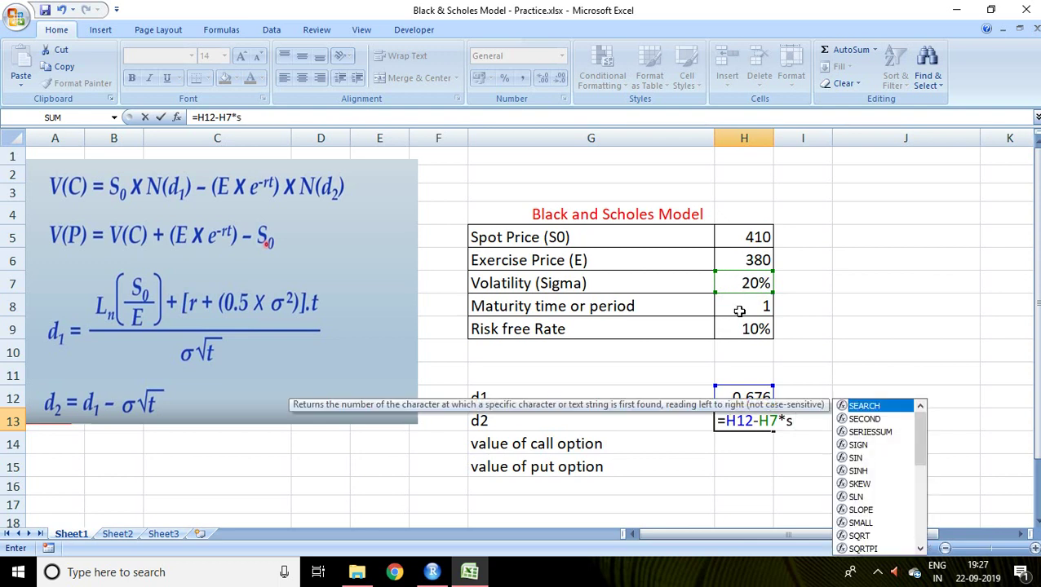
pyautogui.write('qrt')
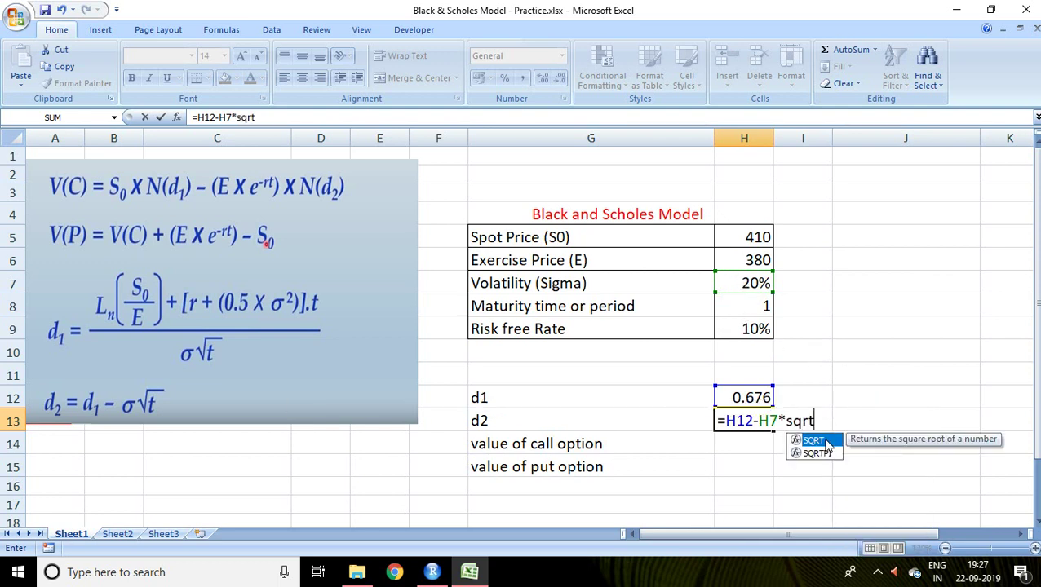
pyautogui.doubleClick(826, 447)
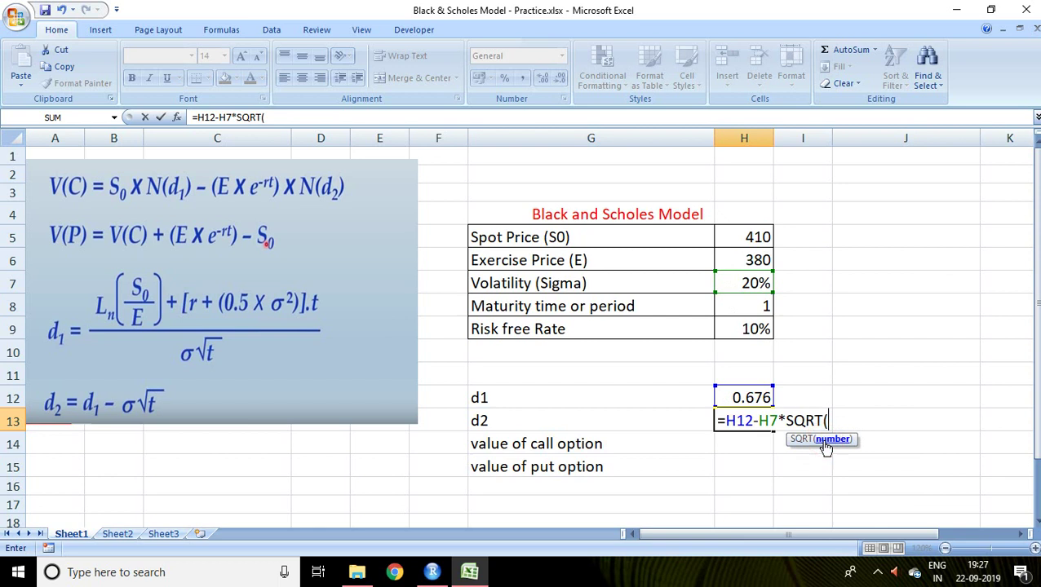
pyautogui.click(757, 307)
pyautogui.write(')')
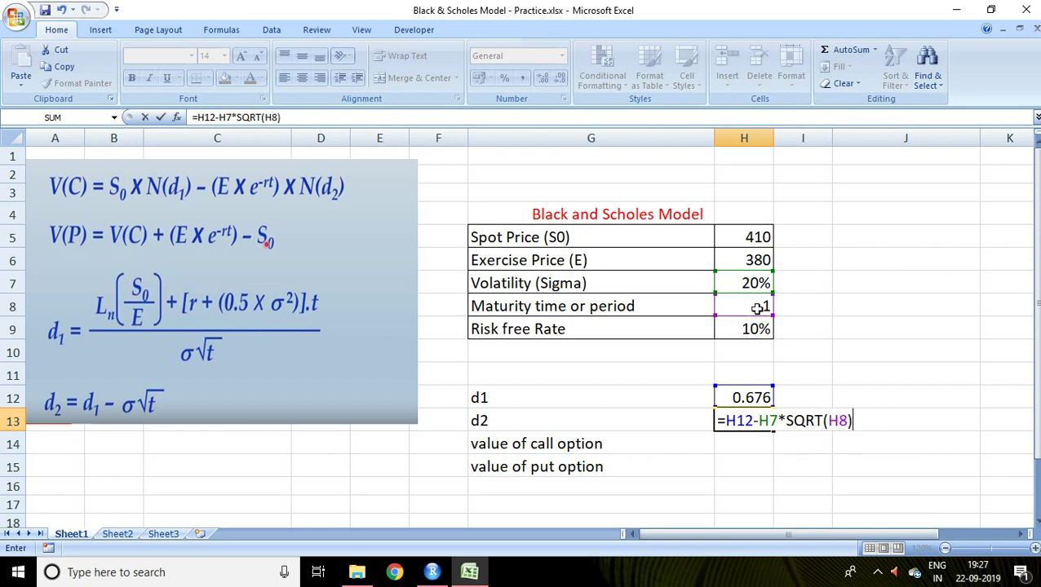
pyautogui.press('Return')
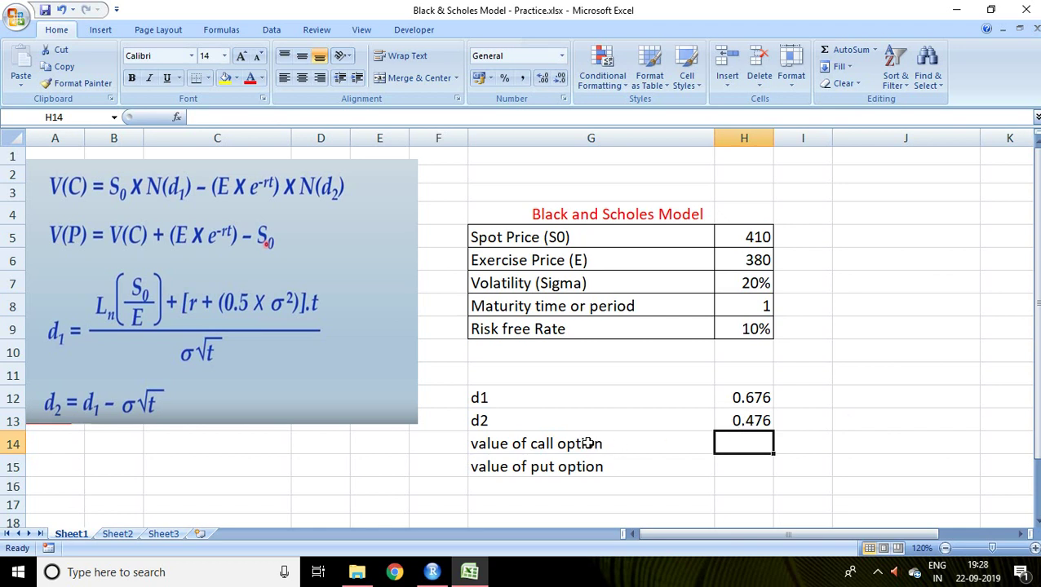
# - Start the call value in H14 with =H5*NORMSDIST(H12)
pyautogui.click(725, 442)
pyautogui.write('=')
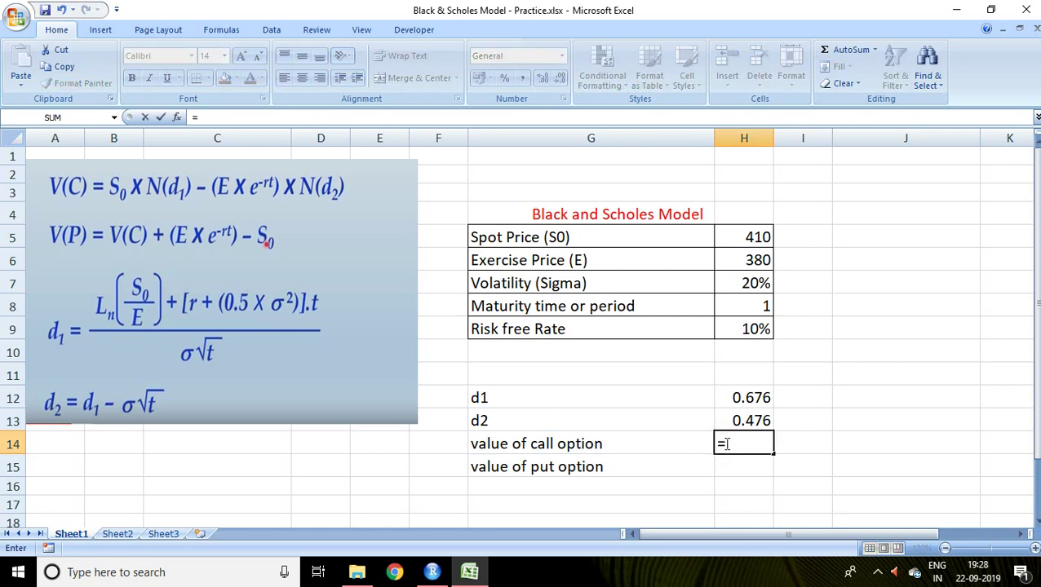
pyautogui.click(743, 238)
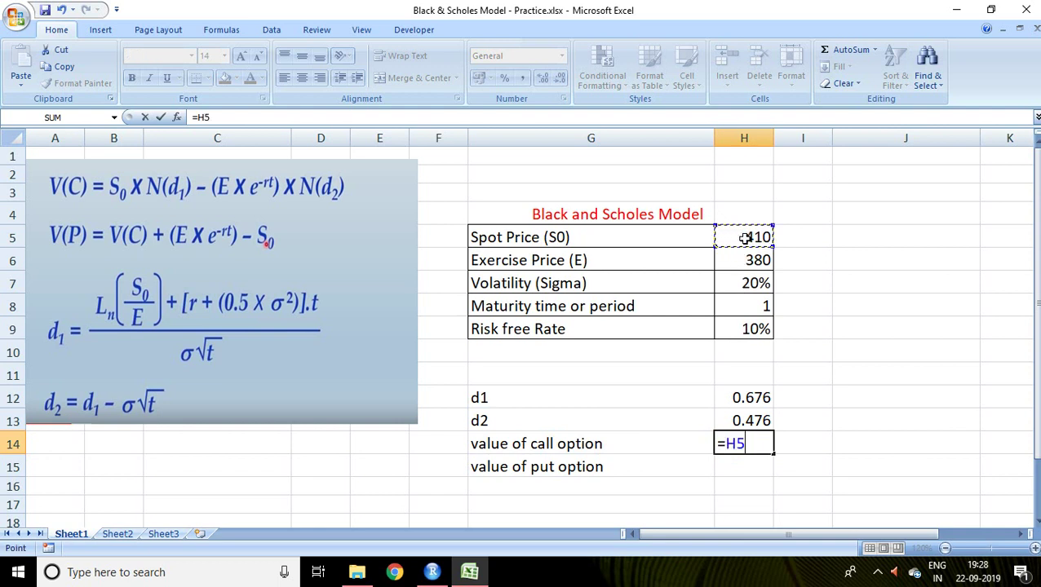
pyautogui.write('*')
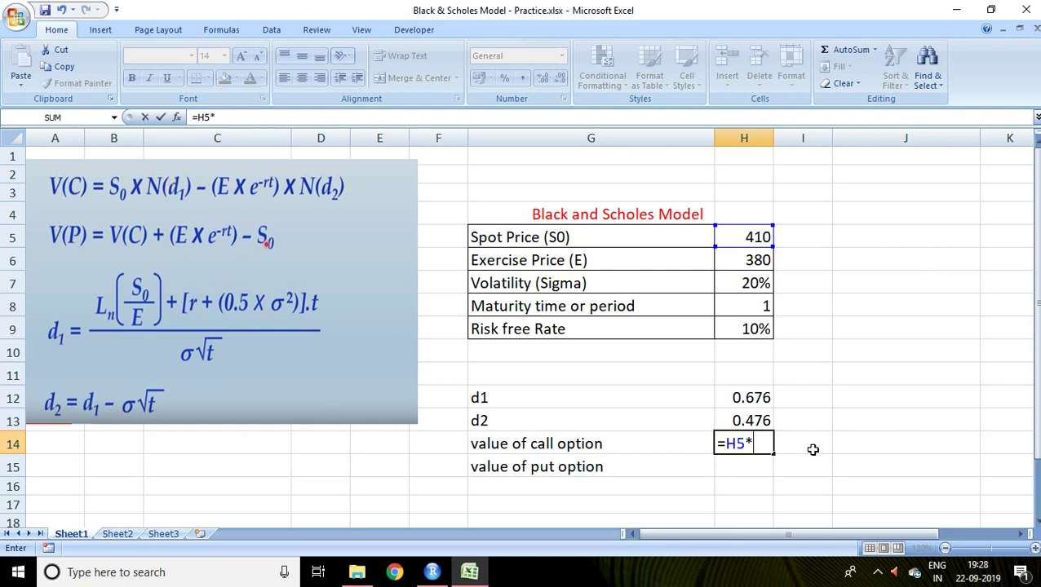
pyautogui.write('norm')
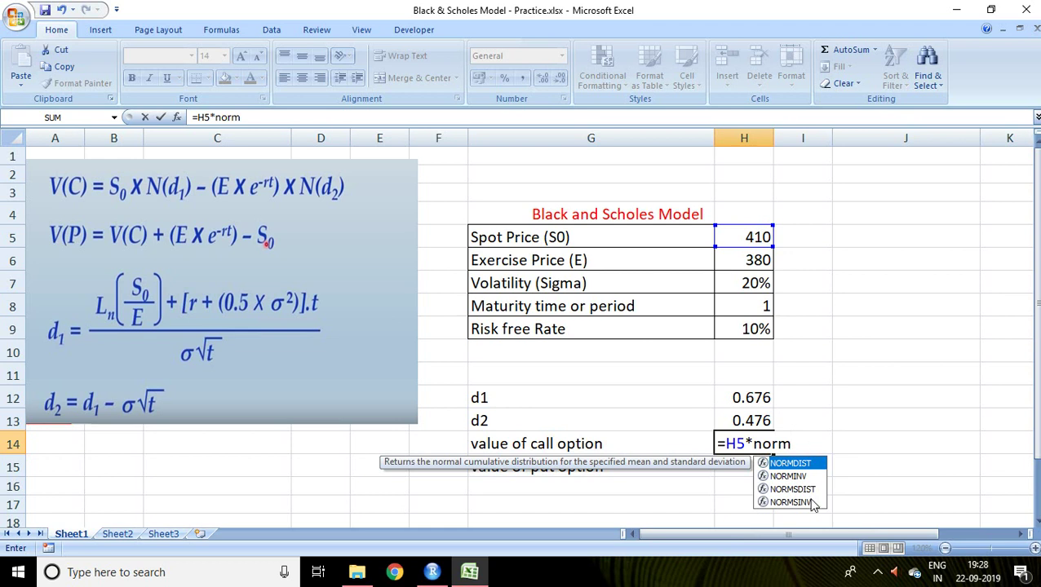
pyautogui.doubleClick(806, 490)
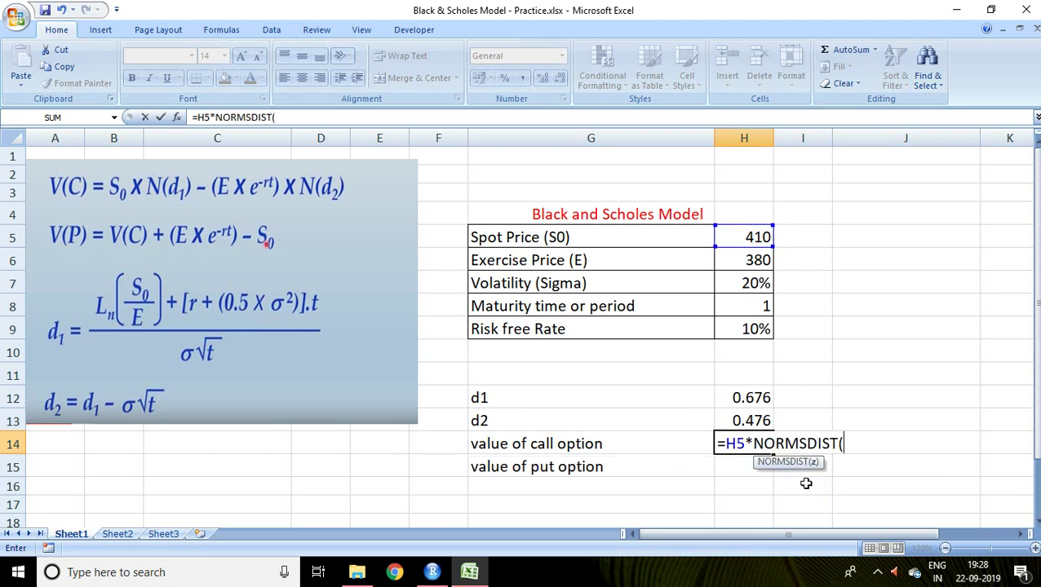
pyautogui.click(731, 397)
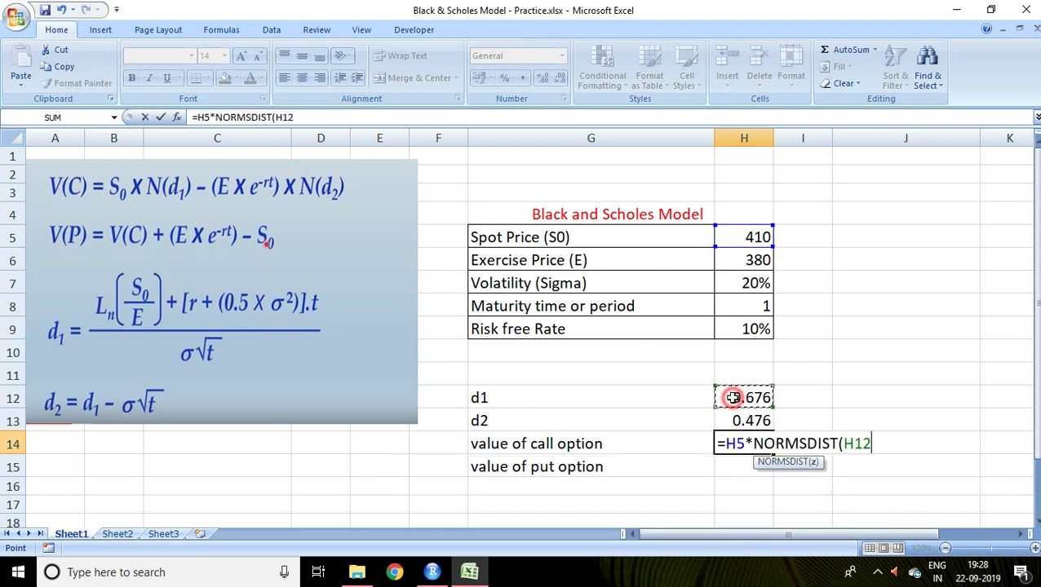
pyautogui.write(')-')
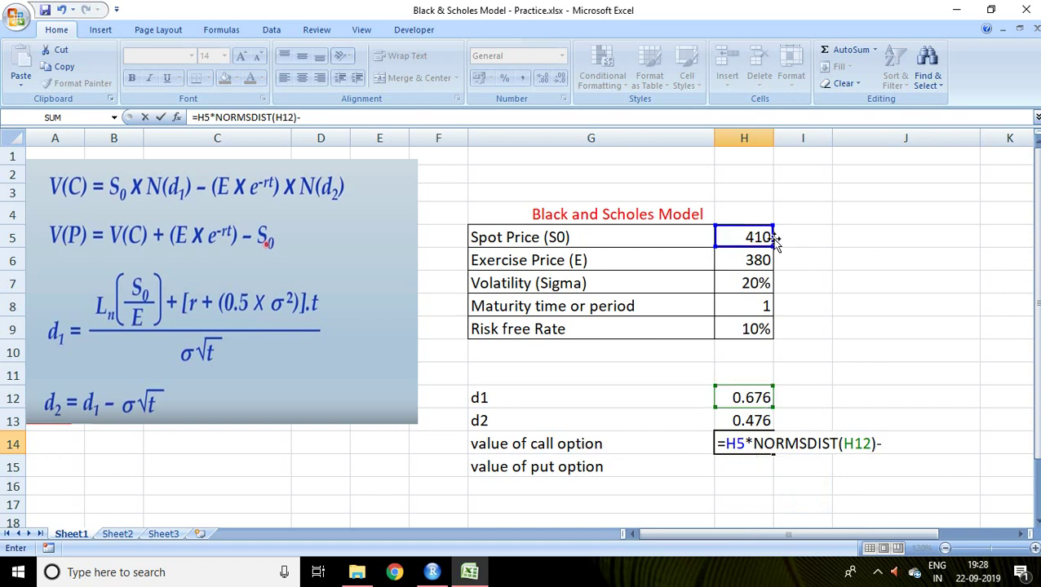
# - Subtract the discounted exercise price H6*EXP(-H9*H8)
pyautogui.click(749, 260)
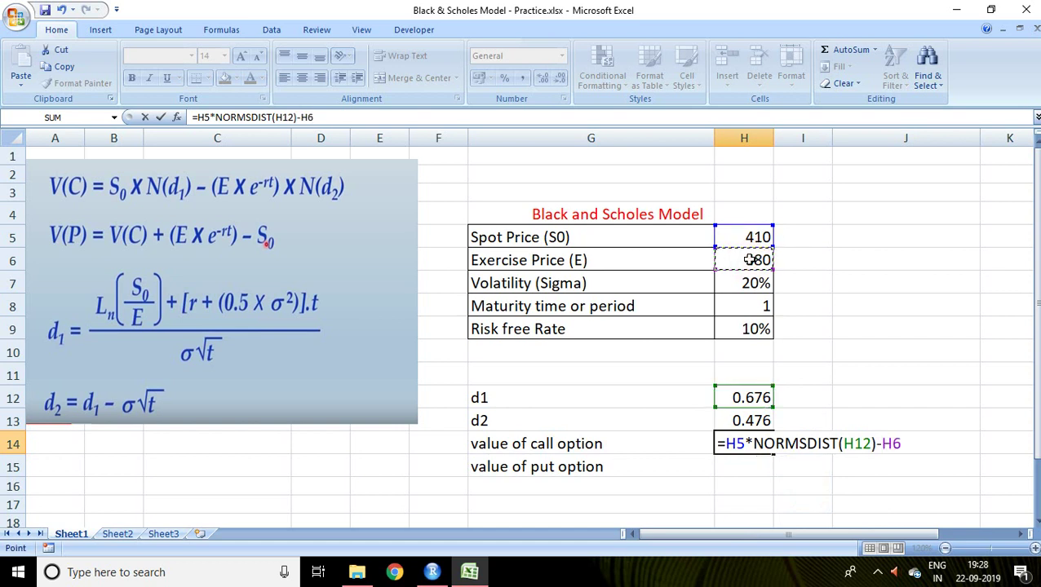
pyautogui.write('*')
pyautogui.write('ep')
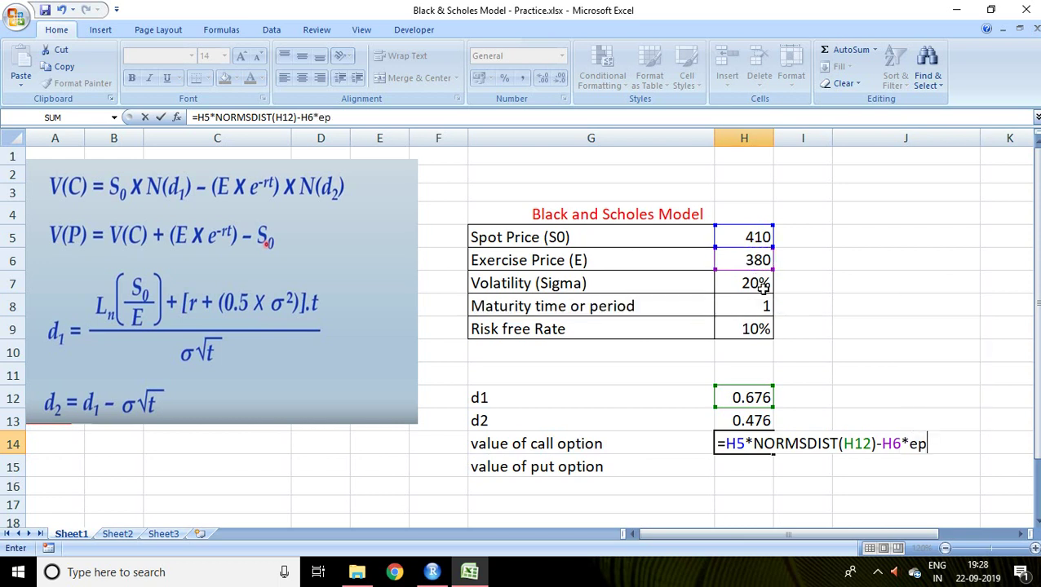
pyautogui.press('BackSpace')
pyautogui.write('x')
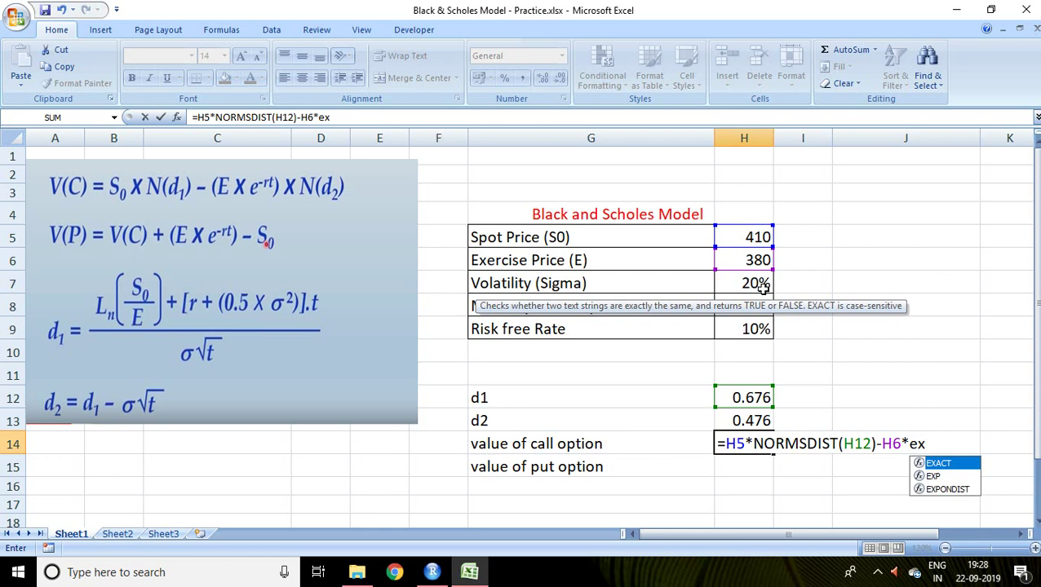
pyautogui.click(945, 477)
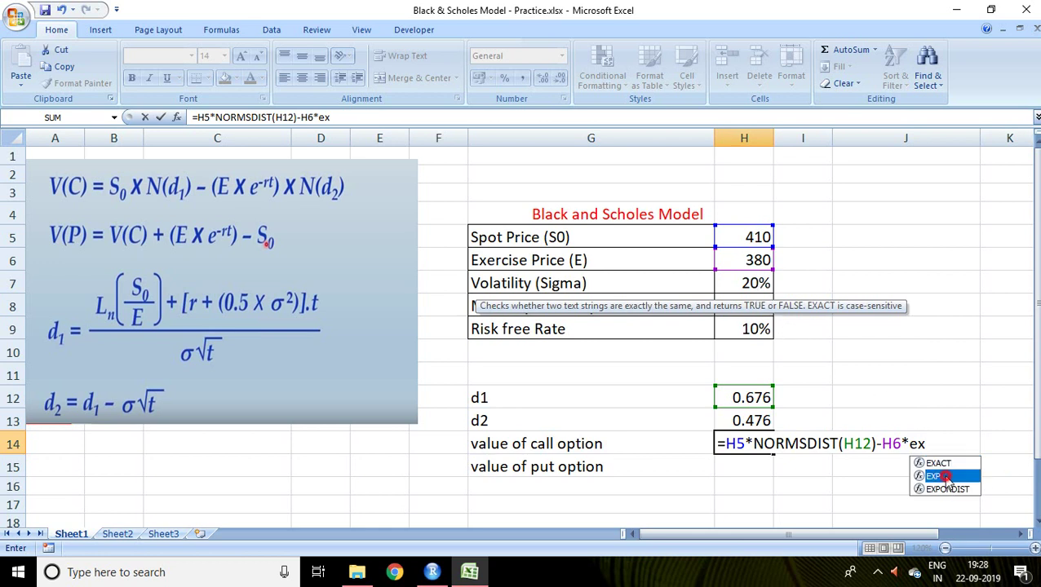
pyautogui.doubleClick(945, 477)
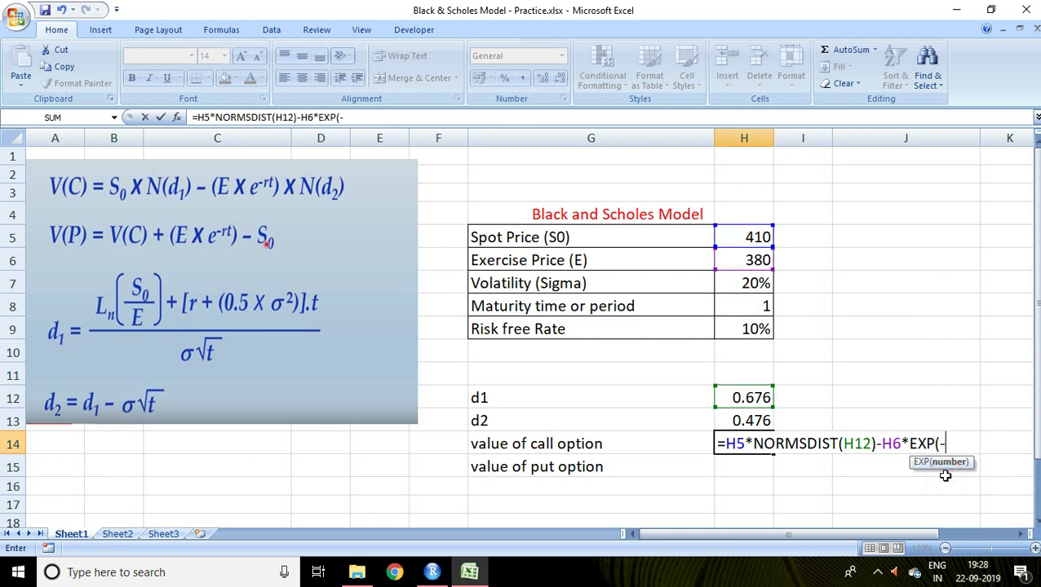
pyautogui.write('-')
pyautogui.click(756, 328)
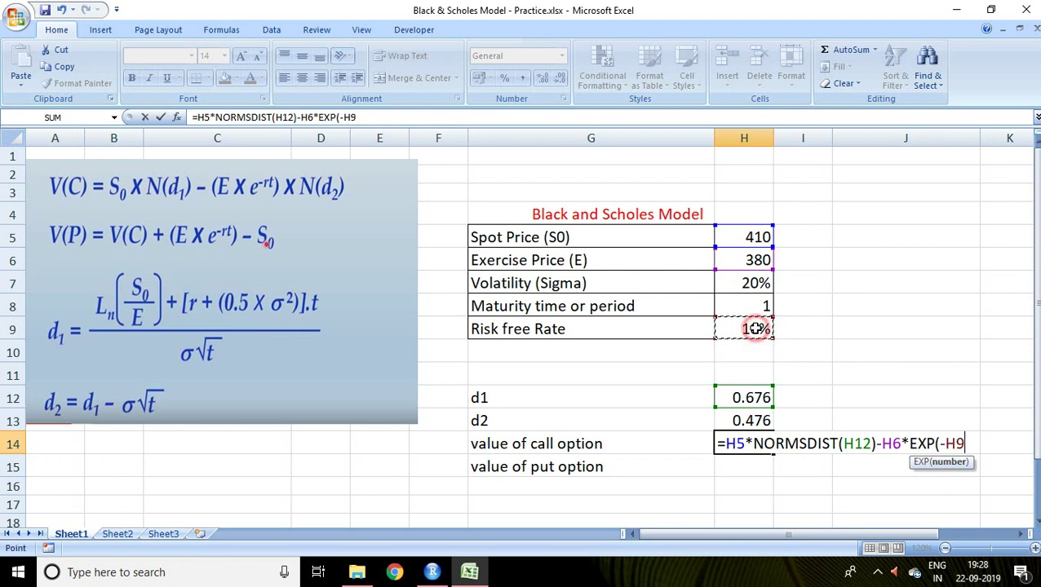
pyautogui.write('*')
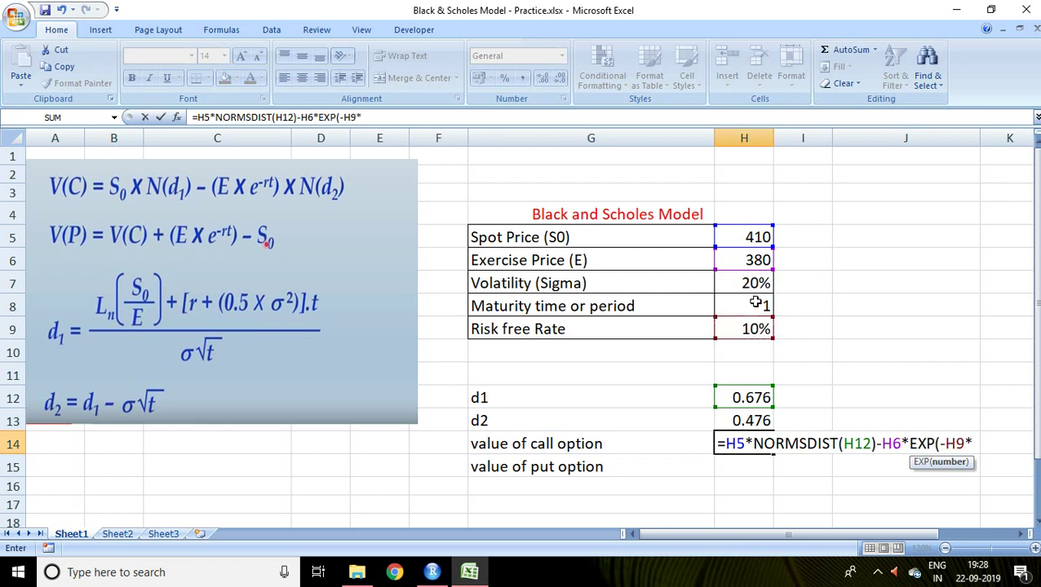
pyautogui.click(756, 304)
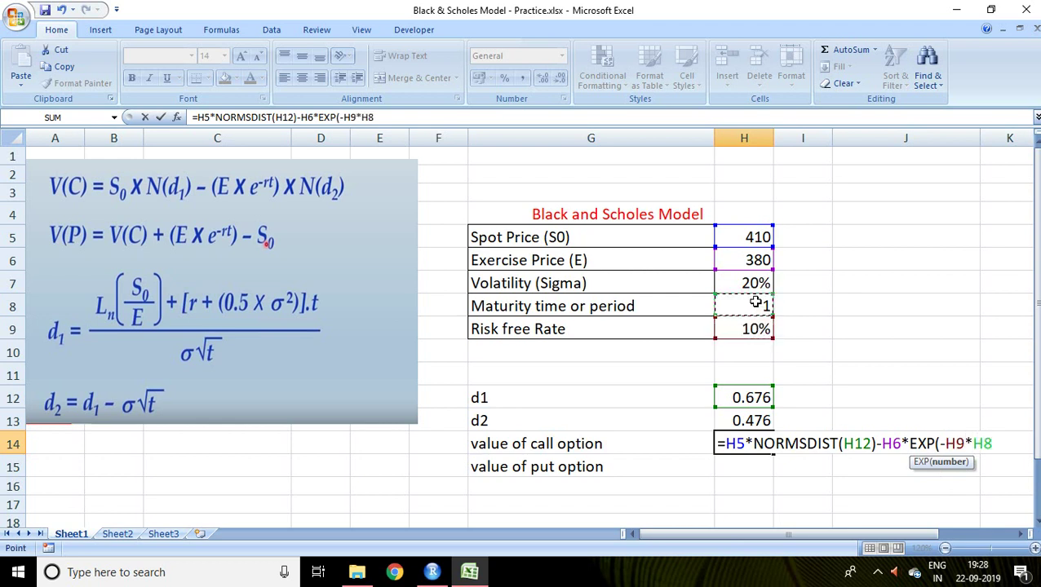
# - Multiply by NORMSDIST(H13) and enter the call formula, giving 72.868
pyautogui.write(')')
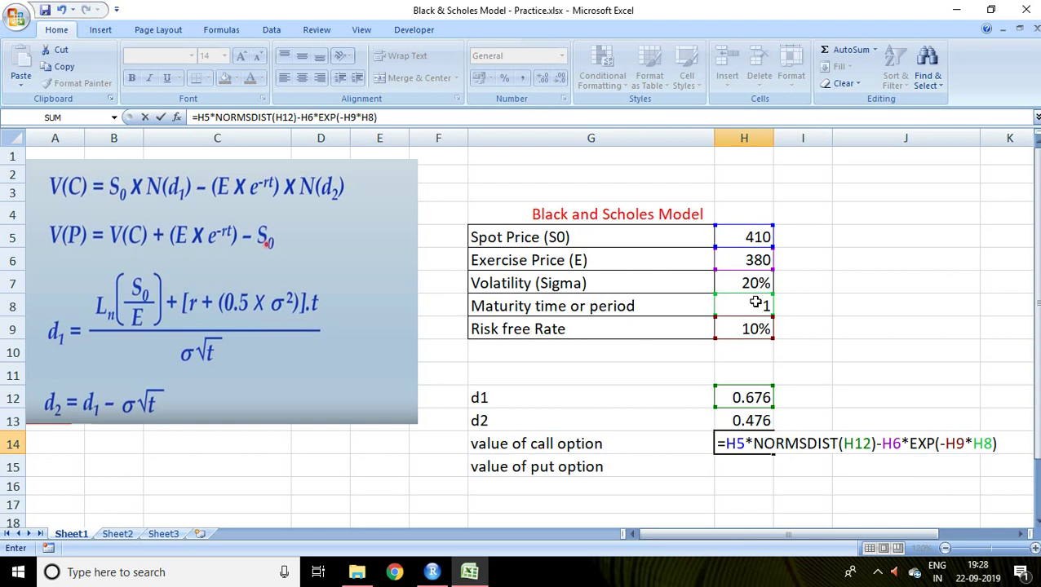
pyautogui.write('*norm')
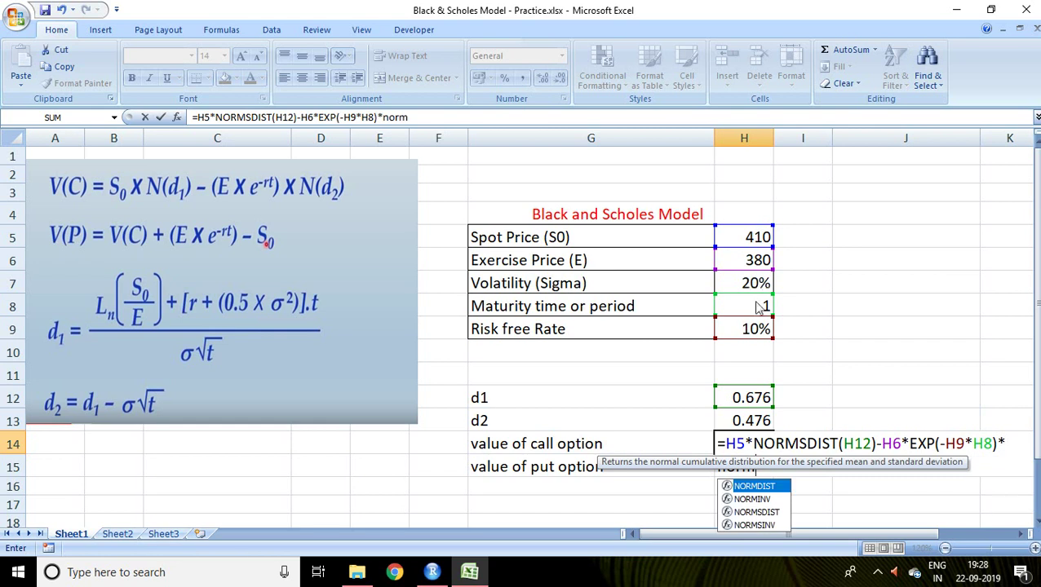
pyautogui.doubleClick(759, 511)
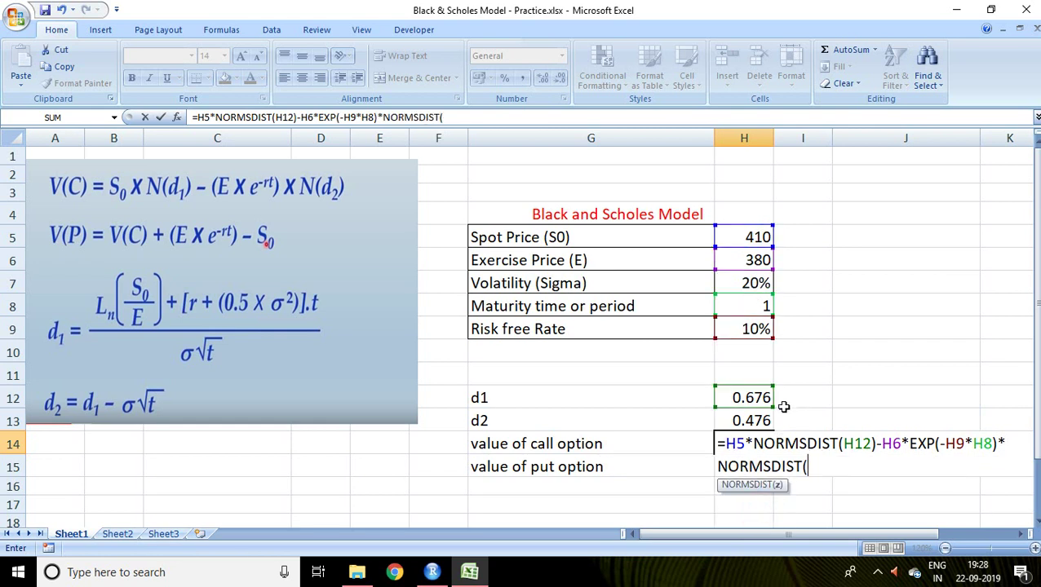
pyautogui.click(758, 421)
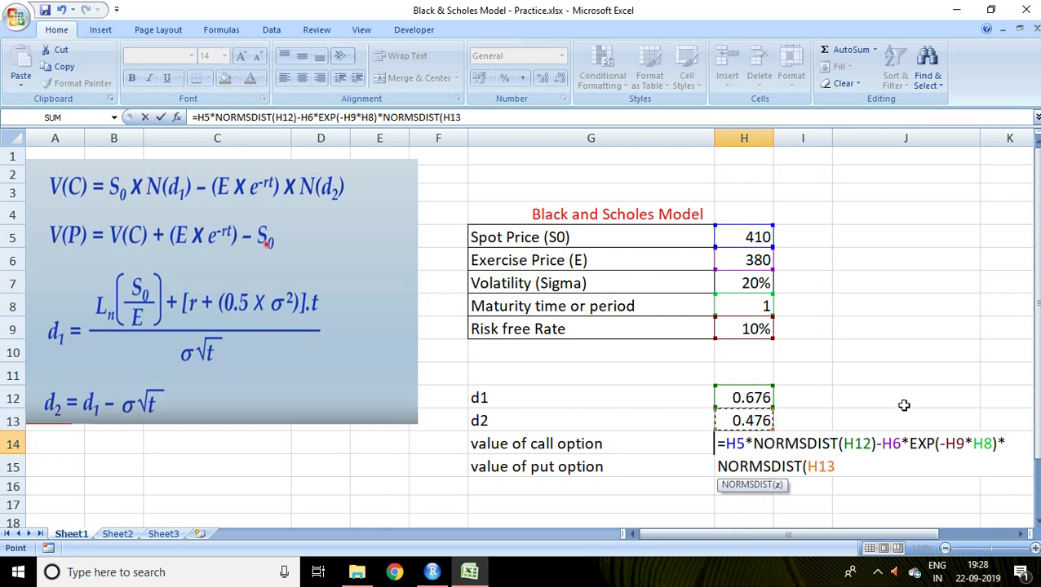
pyautogui.write(')')
pyautogui.press('Return')
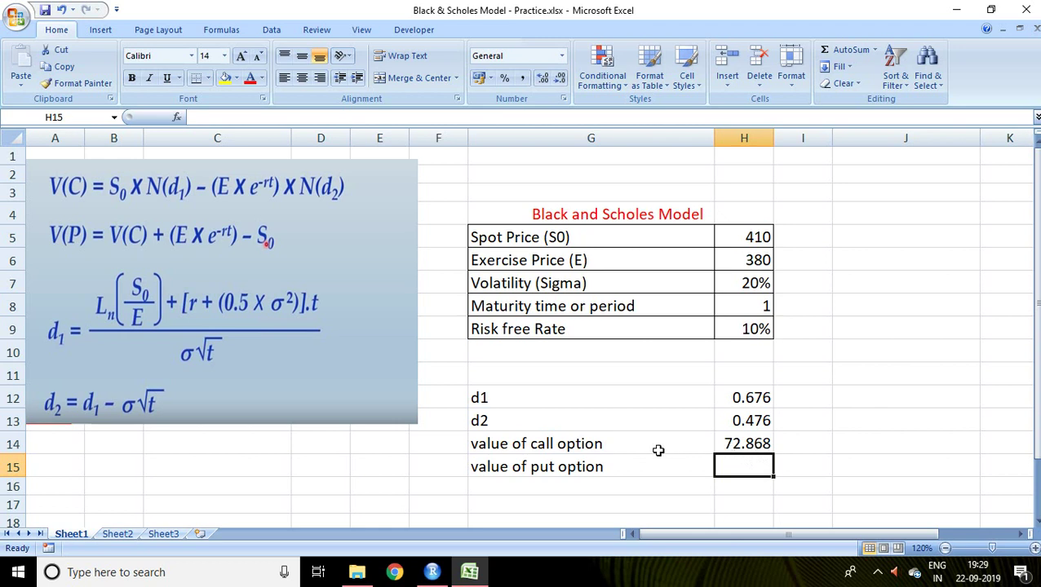
# - Put cell H15 into edit mode for the put option formula
pyautogui.doubleClick(737, 469)
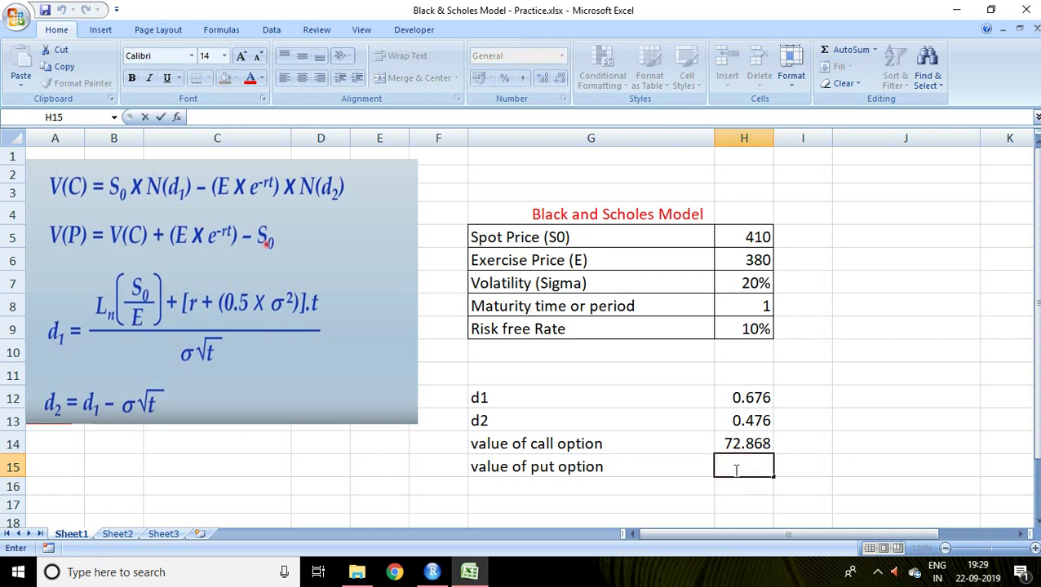
# - Enter =H14+H6*EXP(-H9*H8)-H5 in H15, giving a put value of 6.7061
pyautogui.write('=')
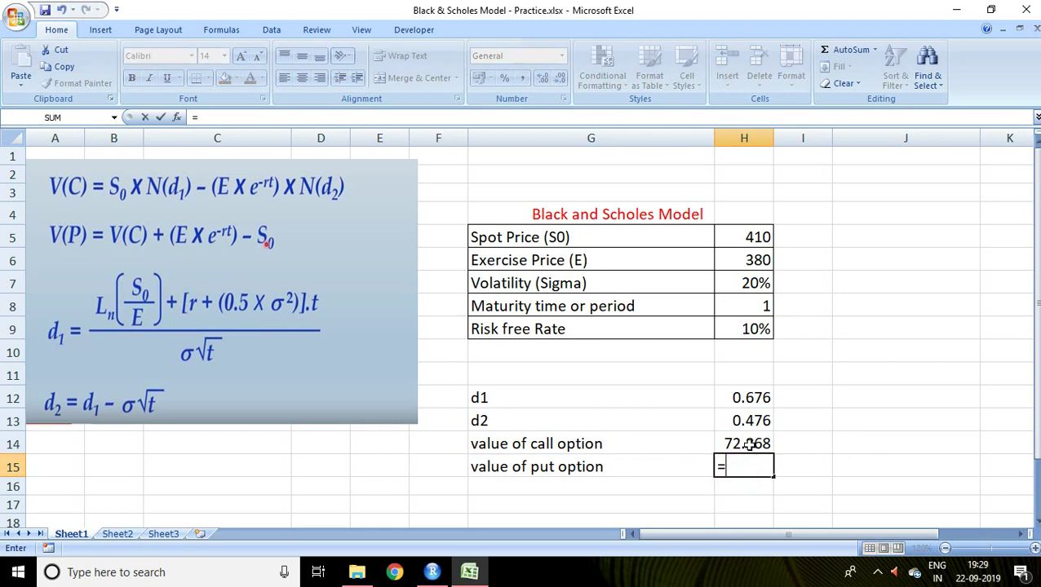
pyautogui.click(743, 444)
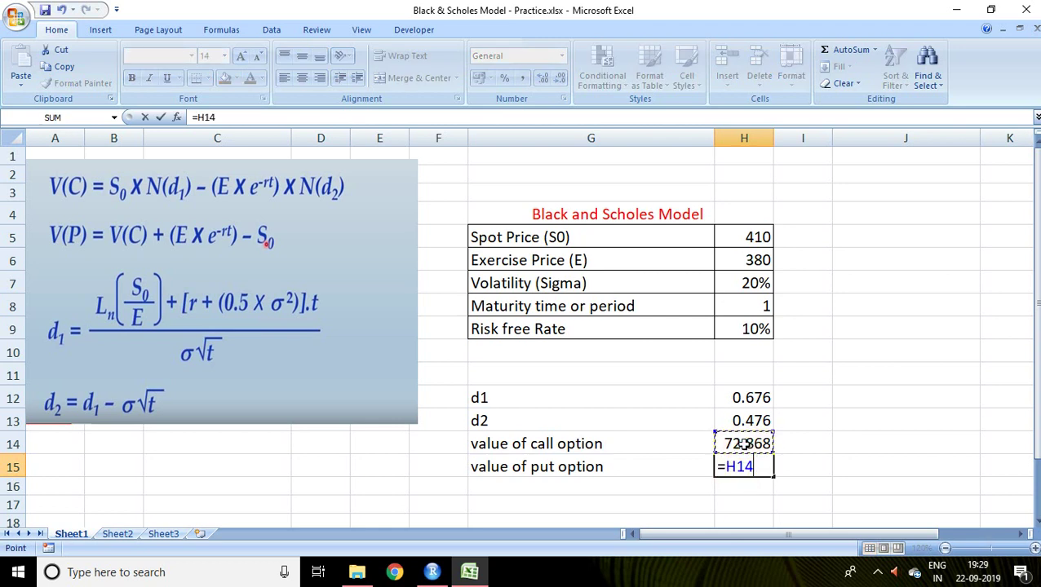
pyautogui.write('+')
pyautogui.click(758, 260)
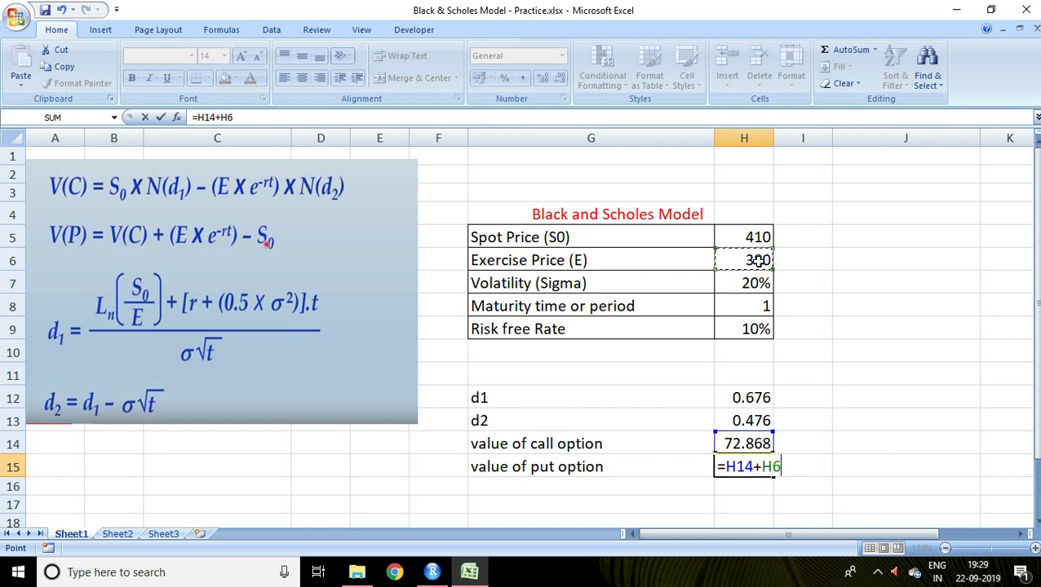
pyautogui.write('*exp')
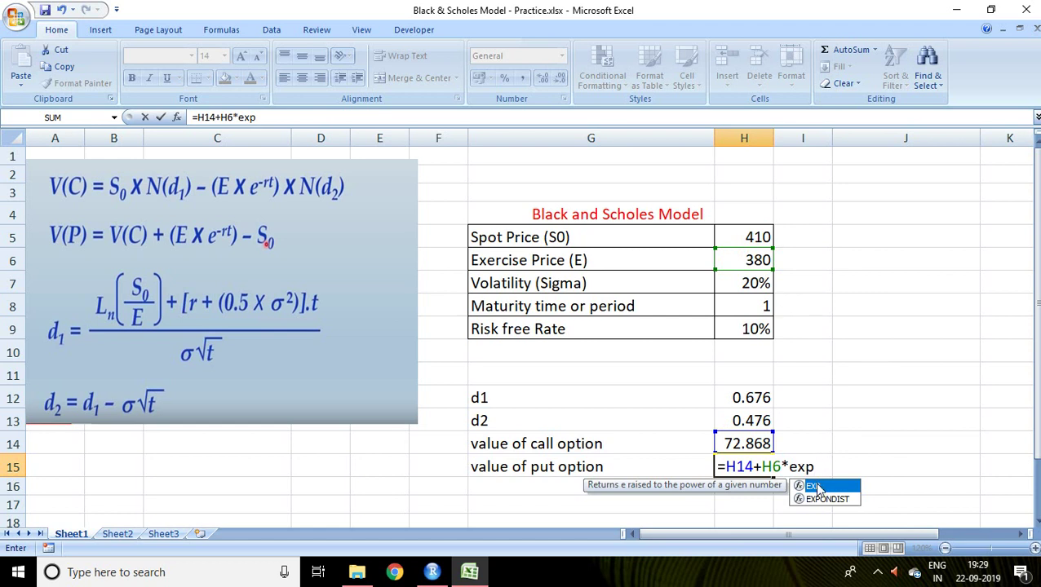
pyautogui.doubleClick(816, 486)
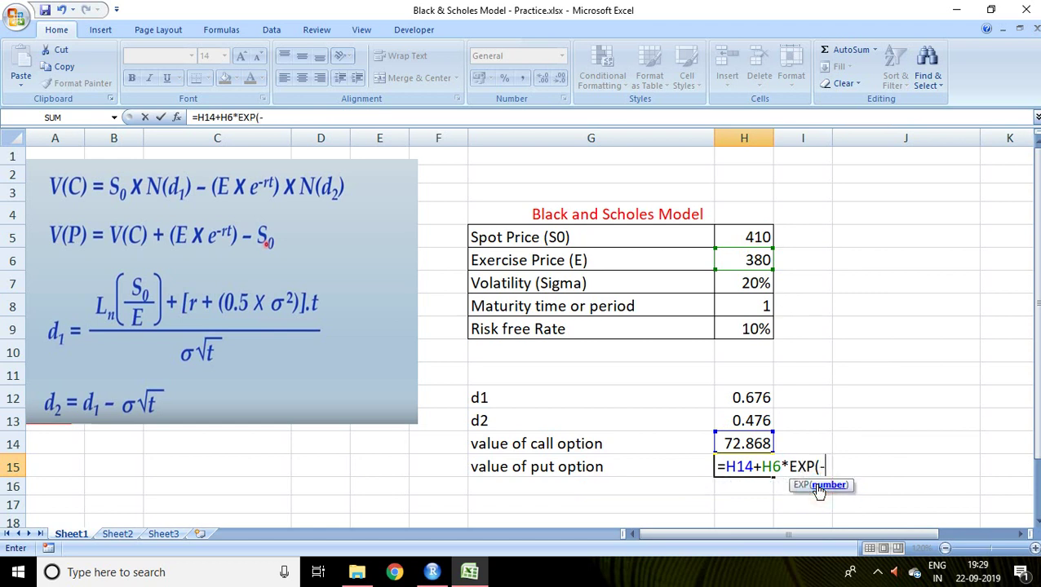
pyautogui.click(753, 328)
pyautogui.write('*')
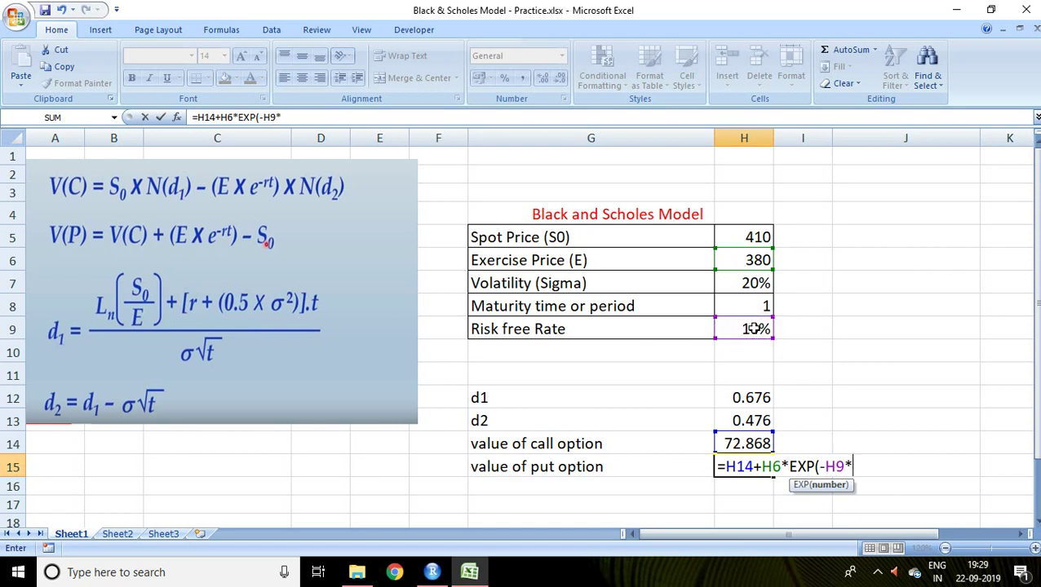
pyautogui.click(755, 308)
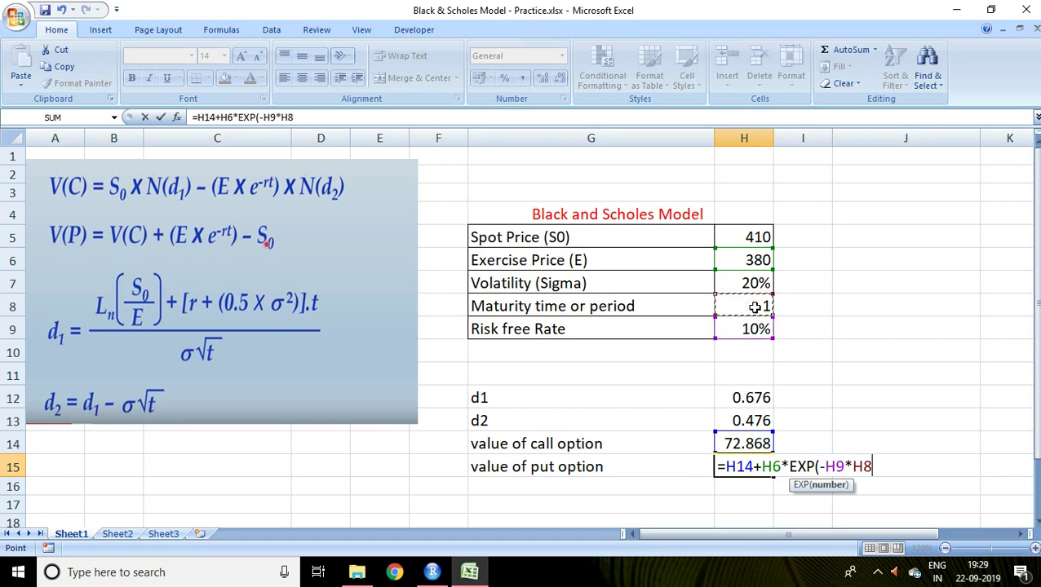
pyautogui.write(')-')
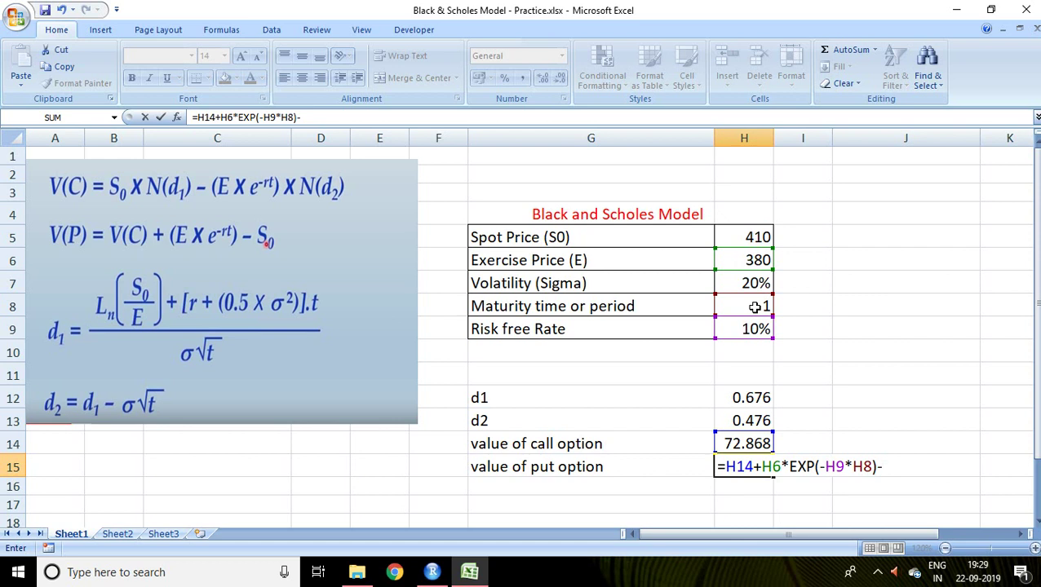
pyautogui.click(757, 235)
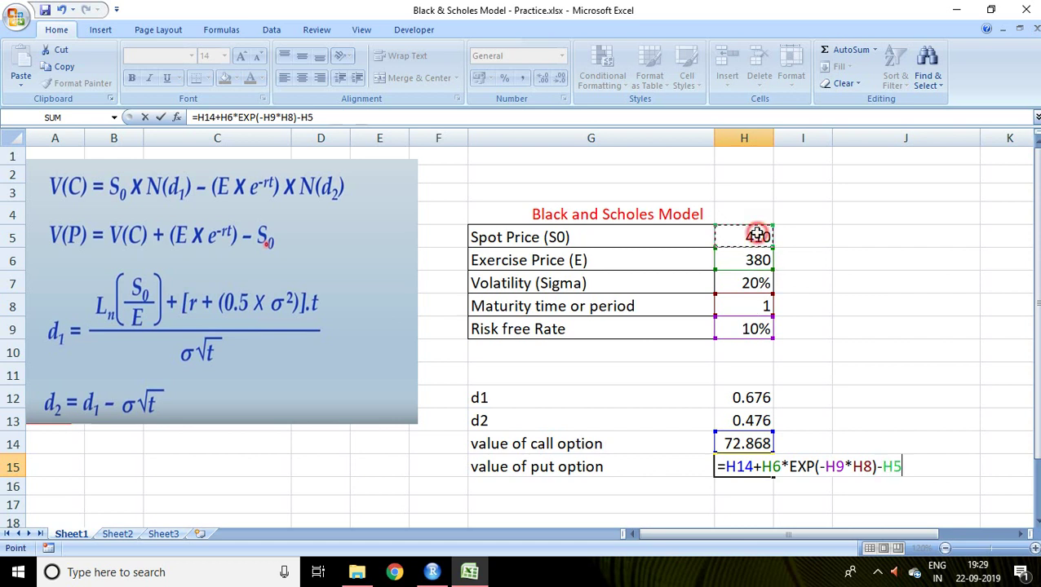
pyautogui.press('Return')
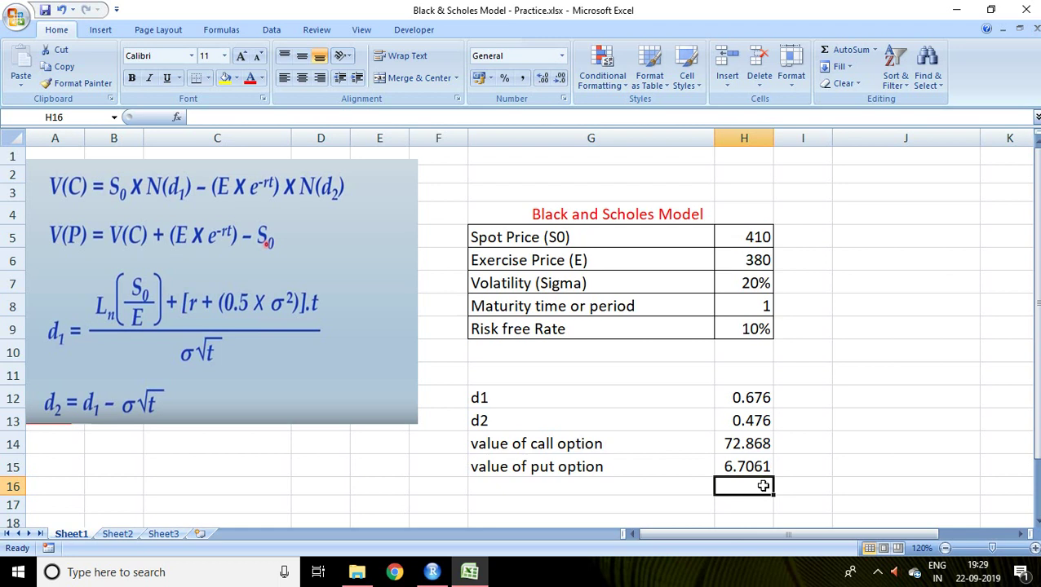
pyautogui.moveTo(613, 8)
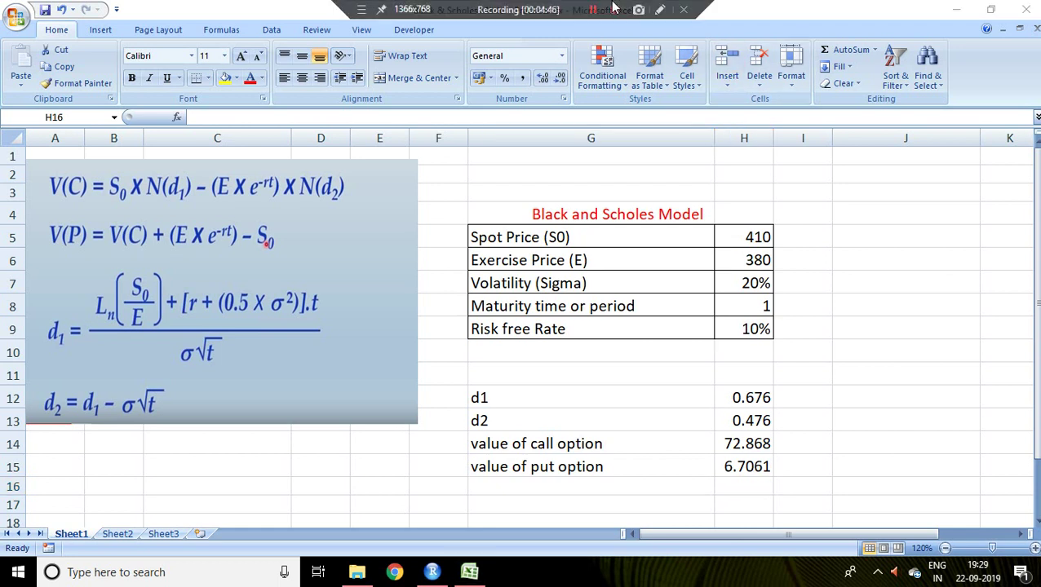